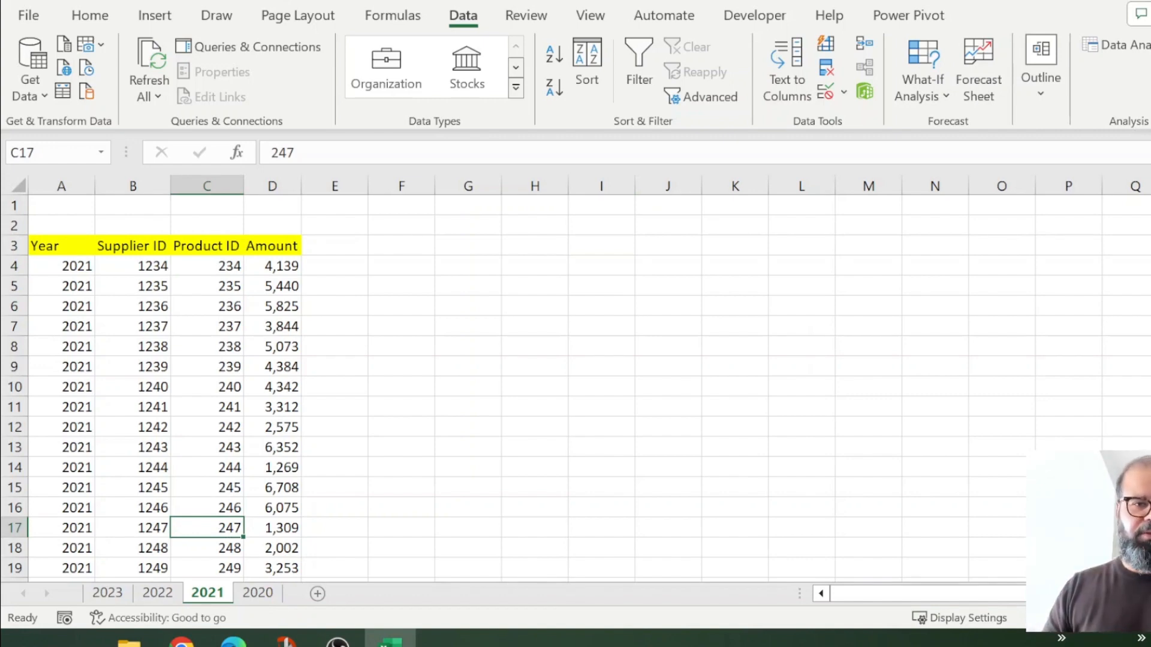
Step: Select the headers and first six data rows (A3:D9) and browse the Home and Insert tabs
click(519, 462)
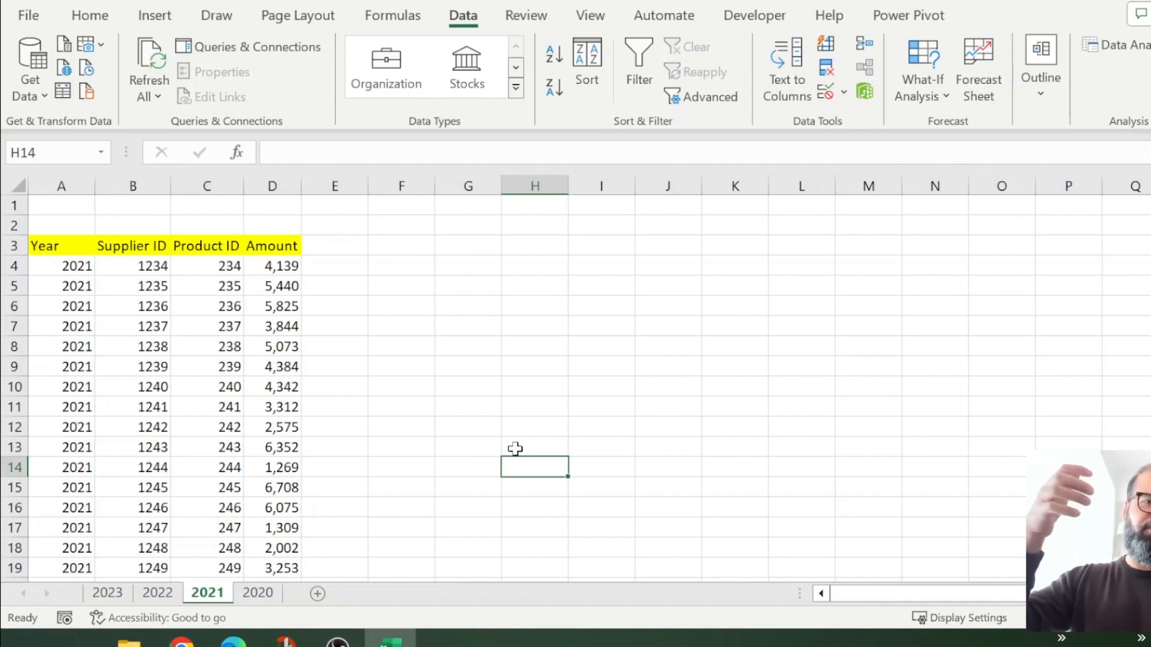
drag(60, 246, 263, 371)
click(91, 17)
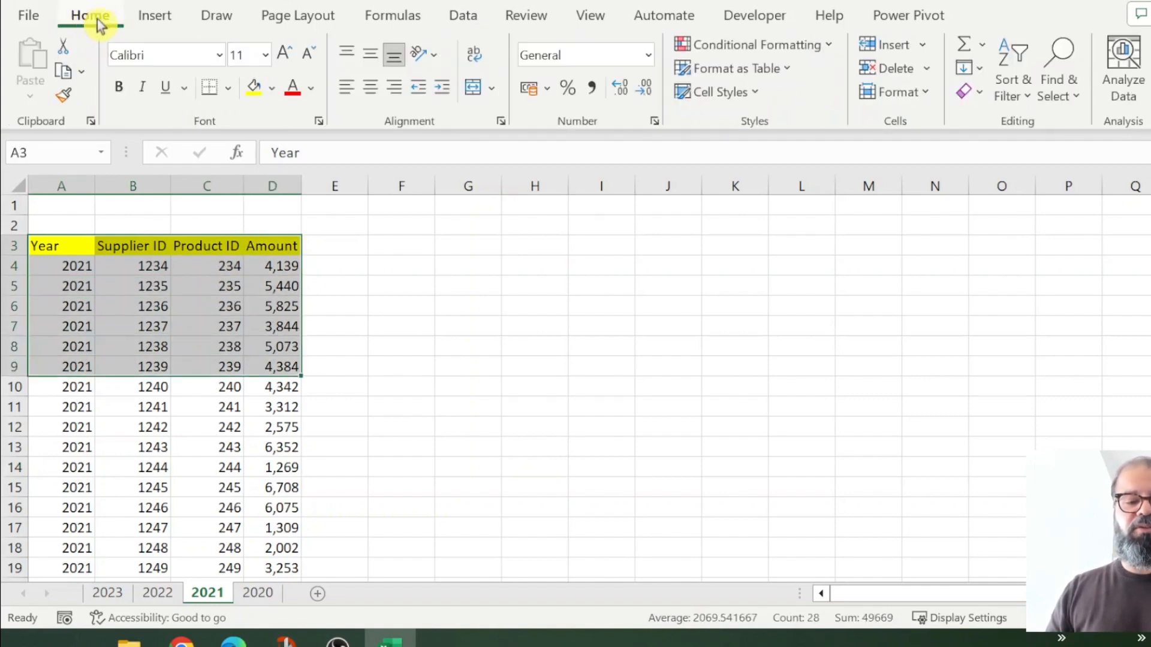
click(150, 16)
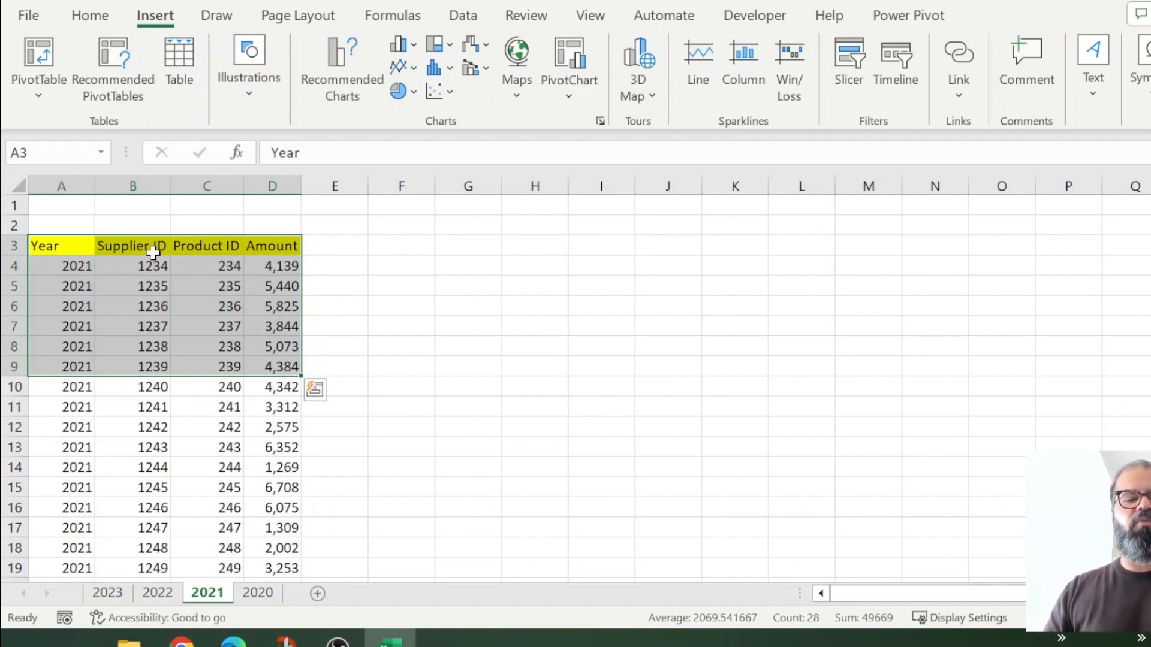
Step: Select C3 and open the Get Data menu on the Data tab
click(218, 244)
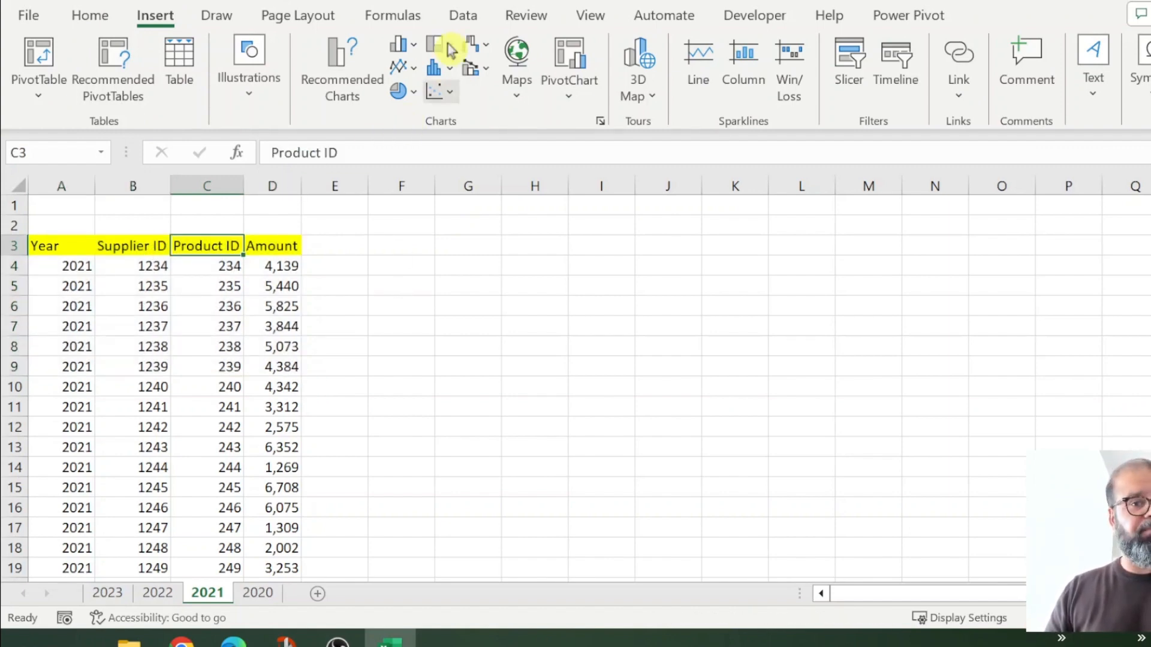
click(466, 18)
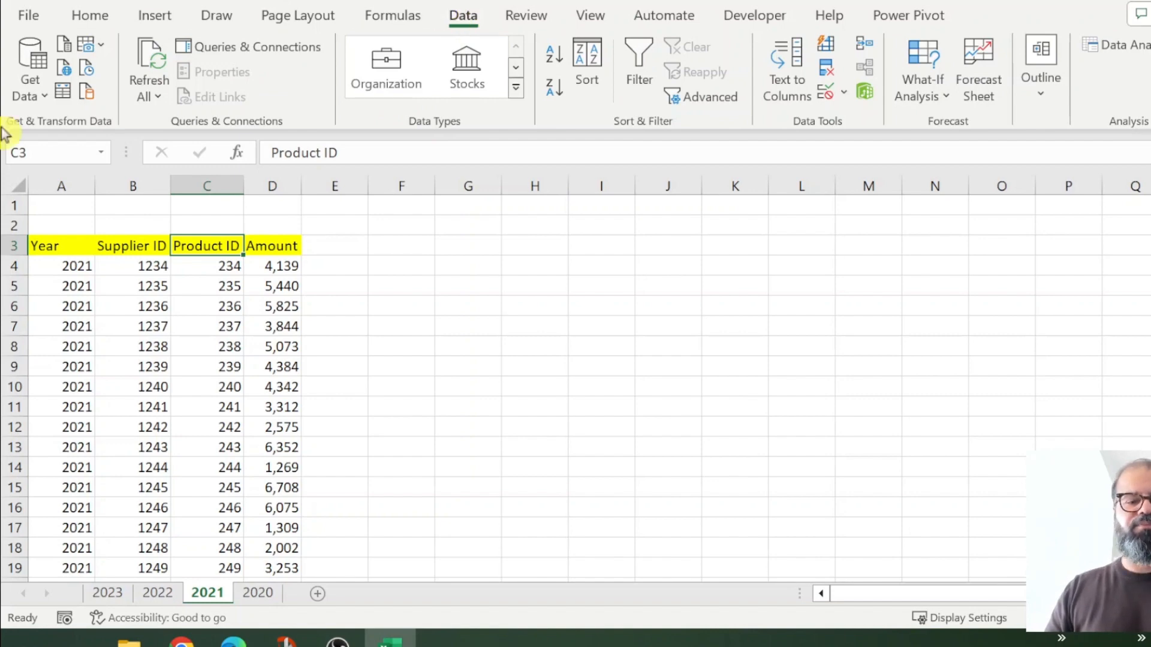
click(47, 100)
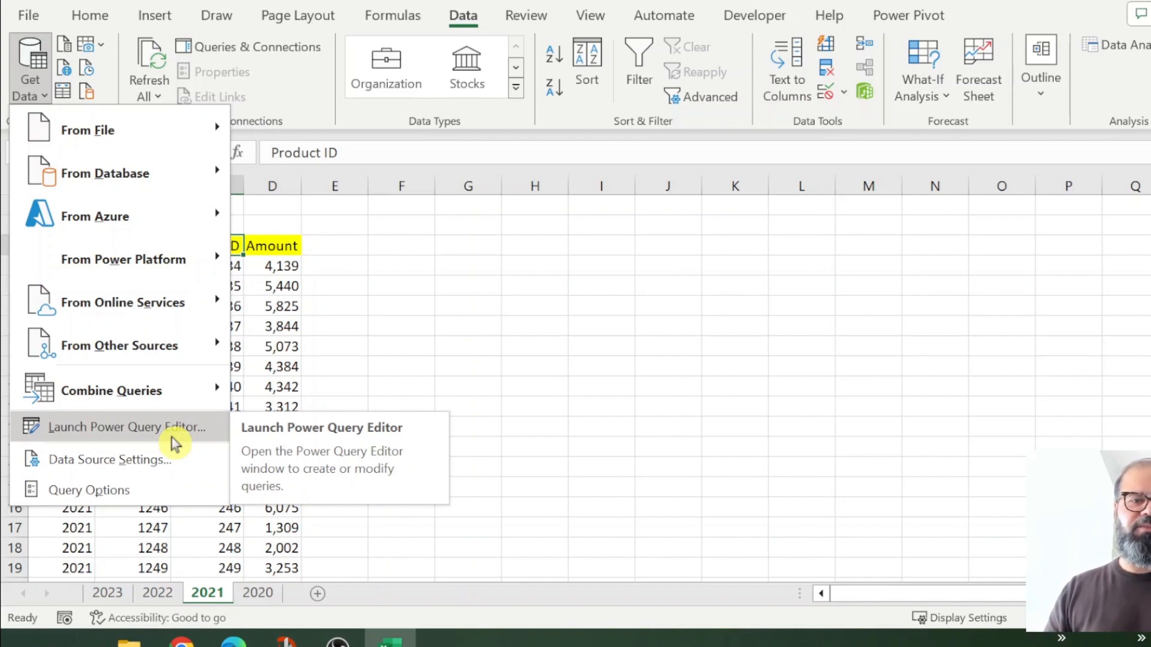
Step: Launch Power Query Editor and connect Multiple_Pivots.xlsx as a new Excel Workbook source
click(175, 444)
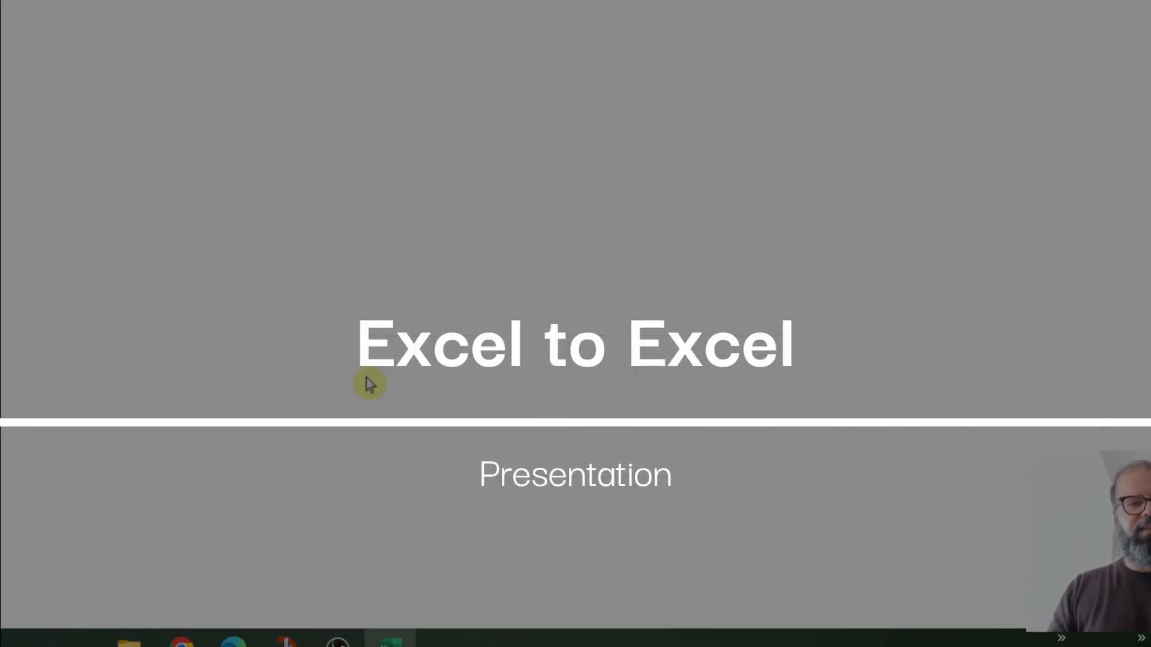
click(370, 384)
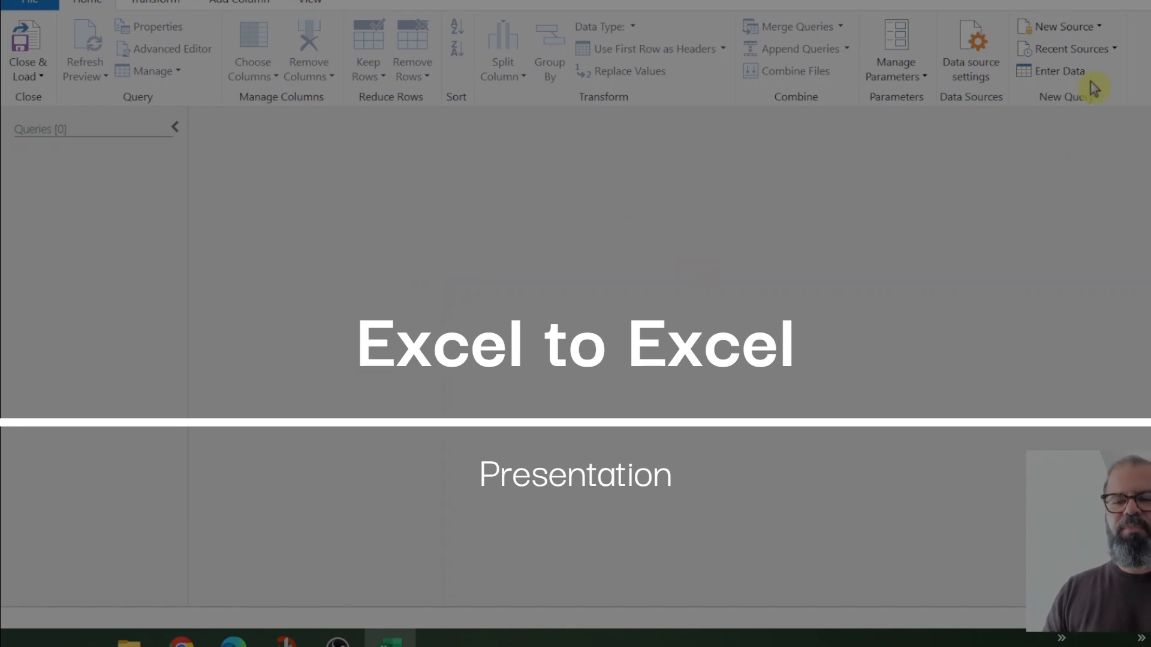
click(1102, 36)
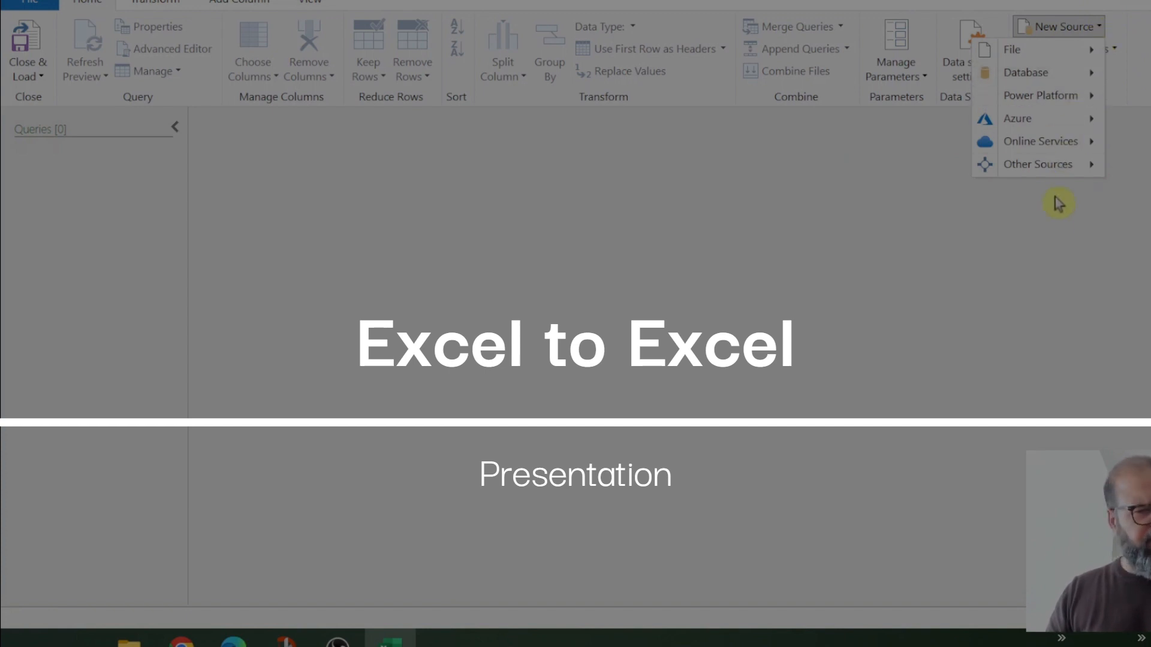
mouse_move(1074, 54)
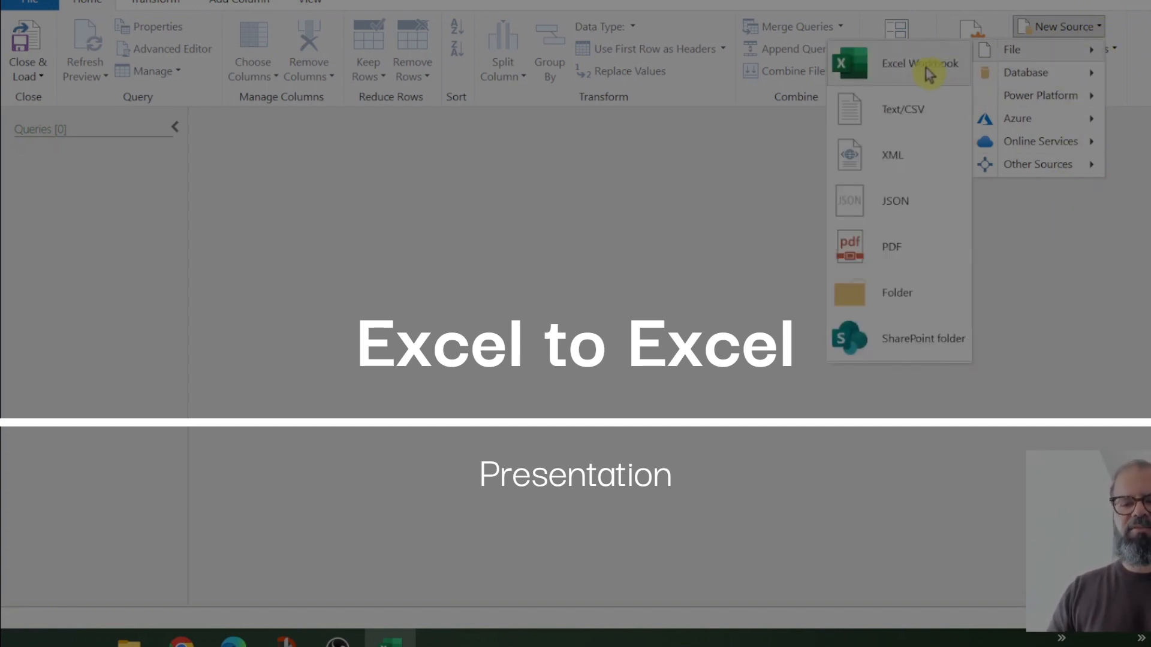
click(899, 82)
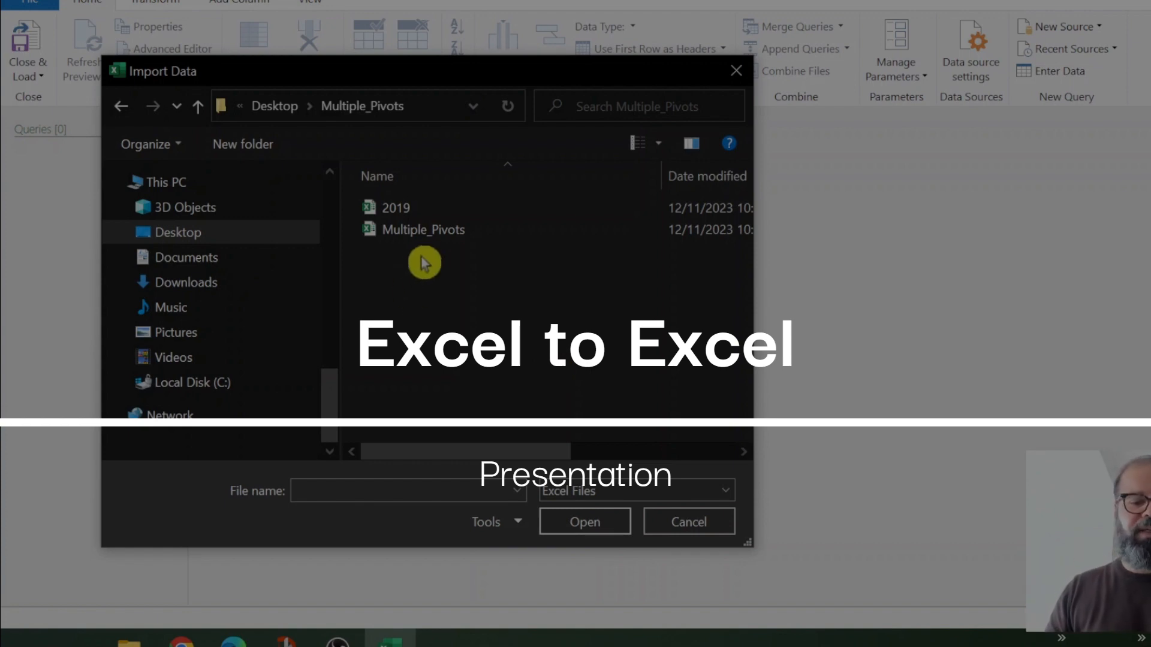
click(439, 239)
double_click(439, 239)
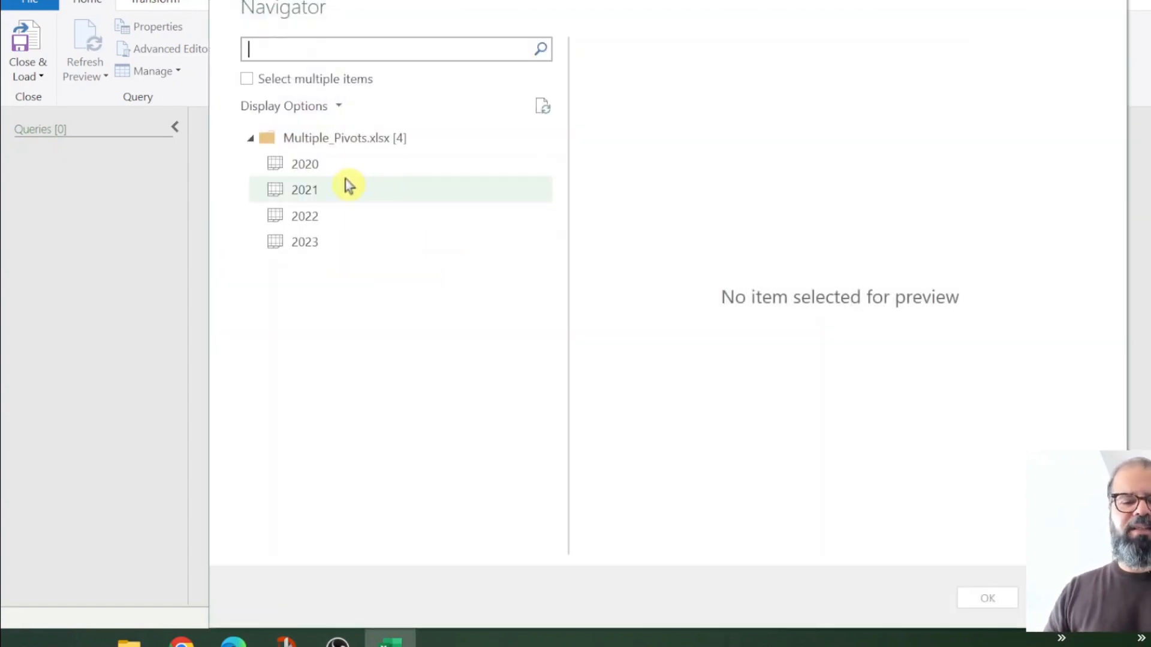
Step: Preview the 2020 and 2023 sheets, load 2020, then close the editor discarding changes
click(354, 171)
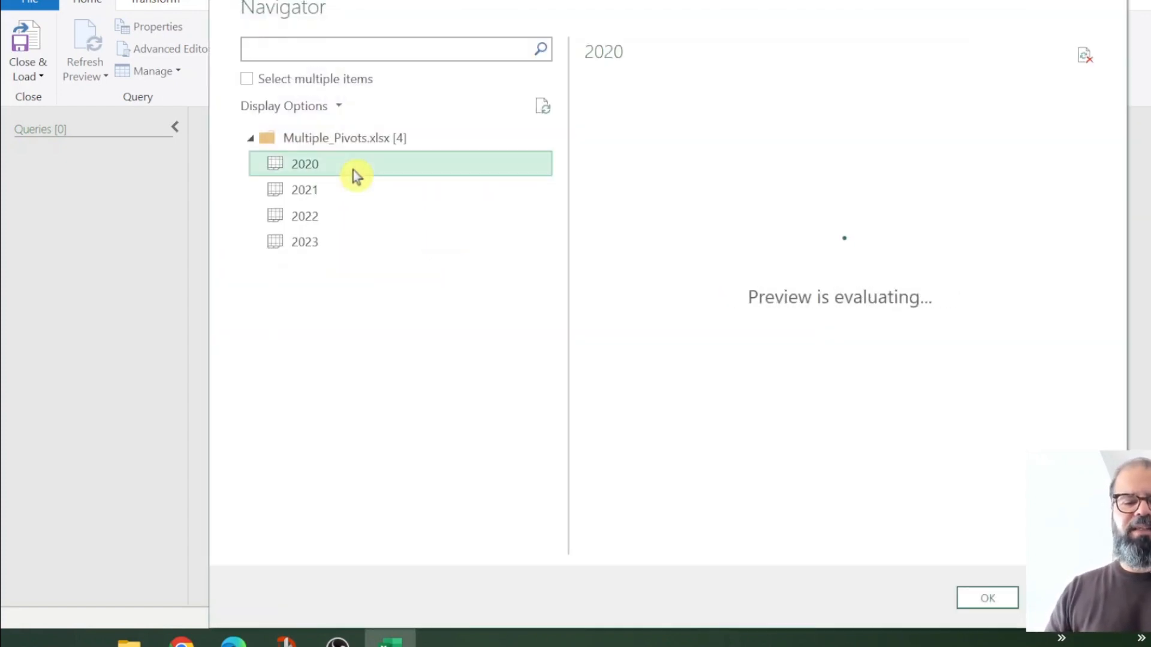
click(352, 240)
click(411, 160)
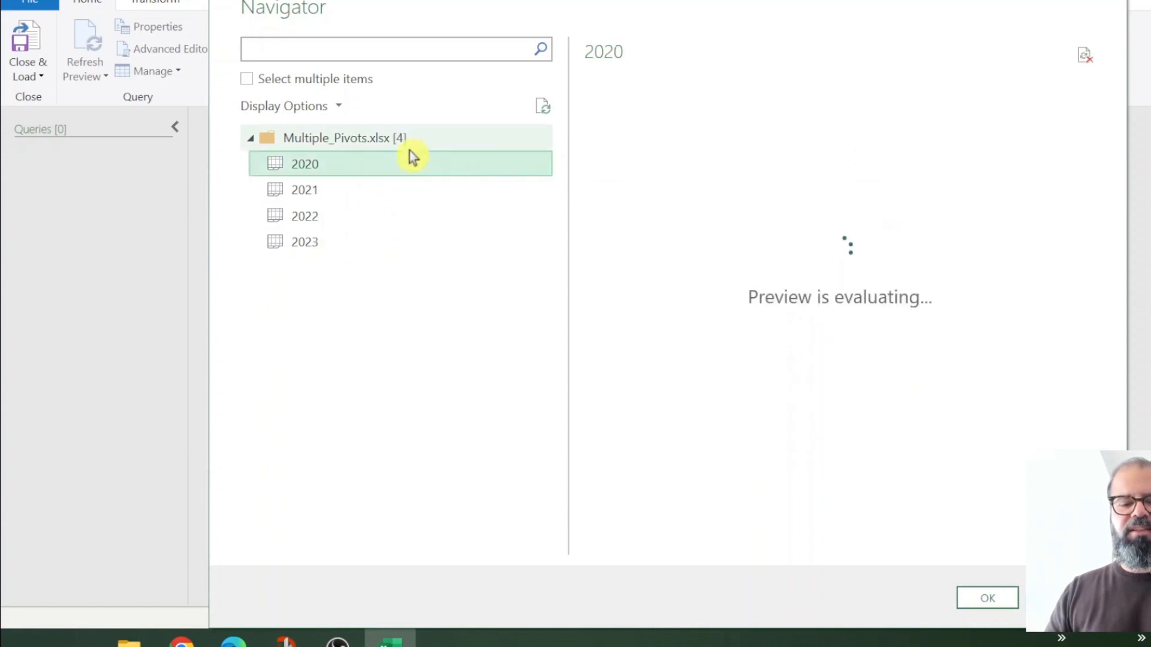
click(989, 598)
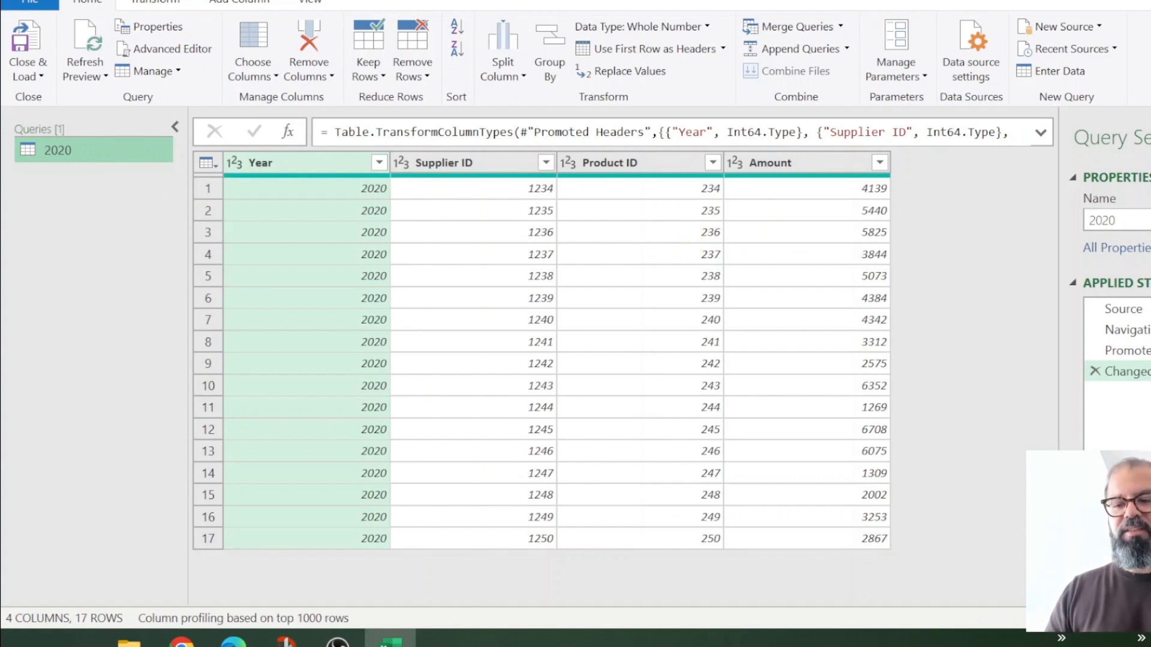
click(762, 336)
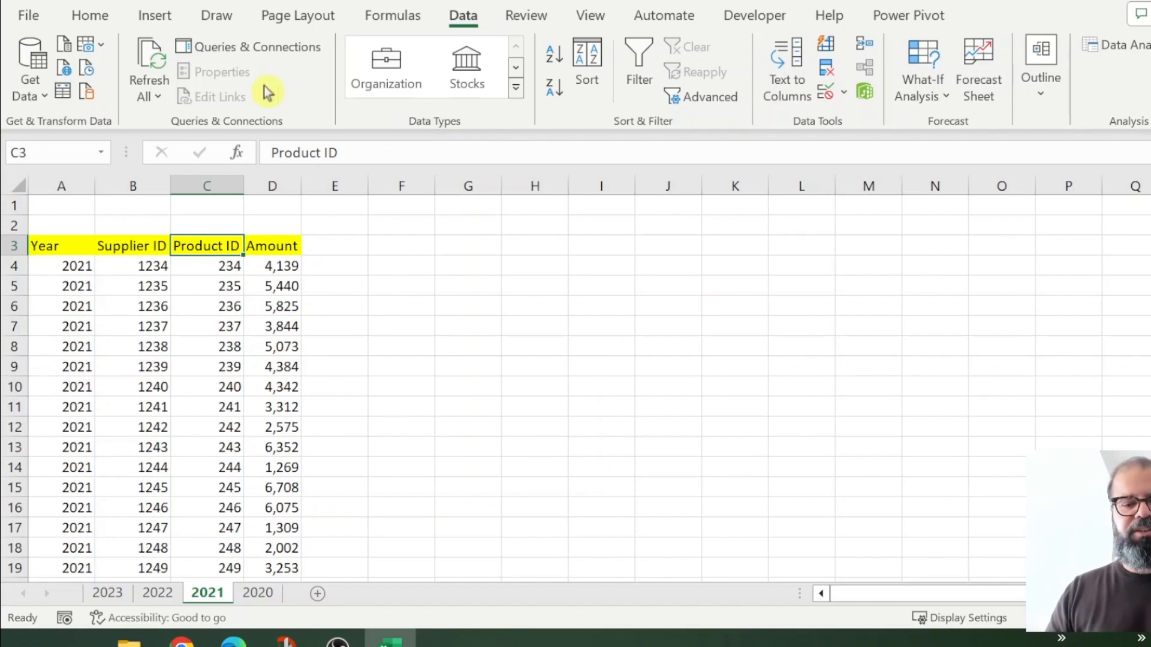
Step: Relaunch Power Query Editor and open Multiple_Pivots.xlsx as a new Excel Workbook source
click(31, 84)
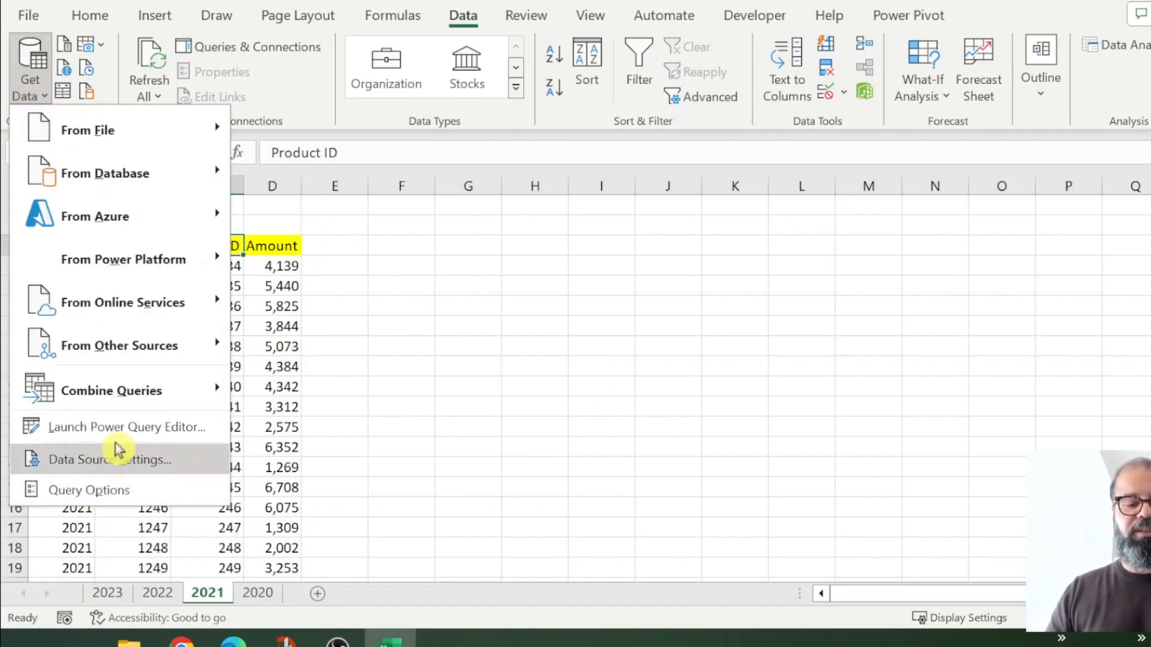
click(149, 427)
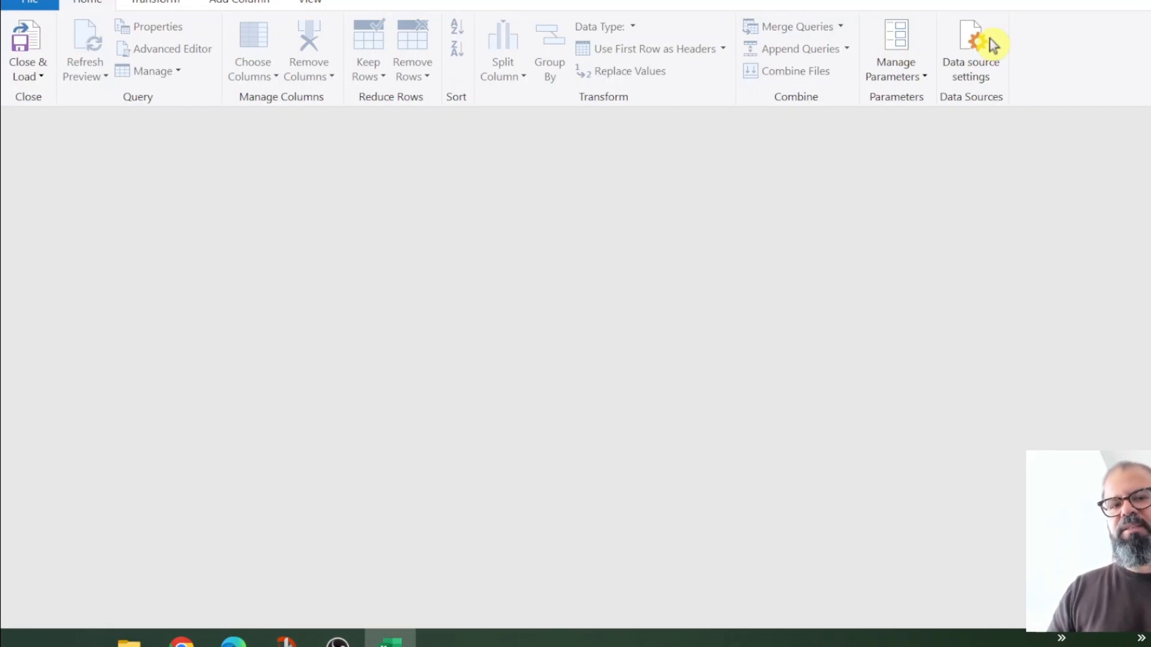
click(1060, 27)
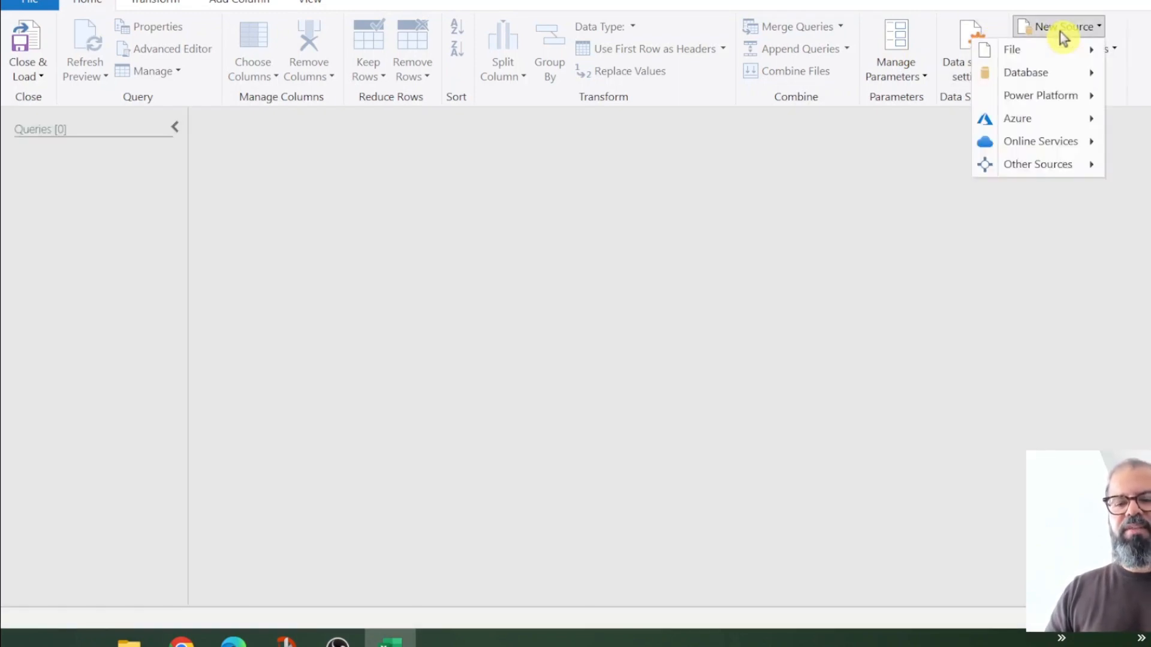
mouse_move(1061, 54)
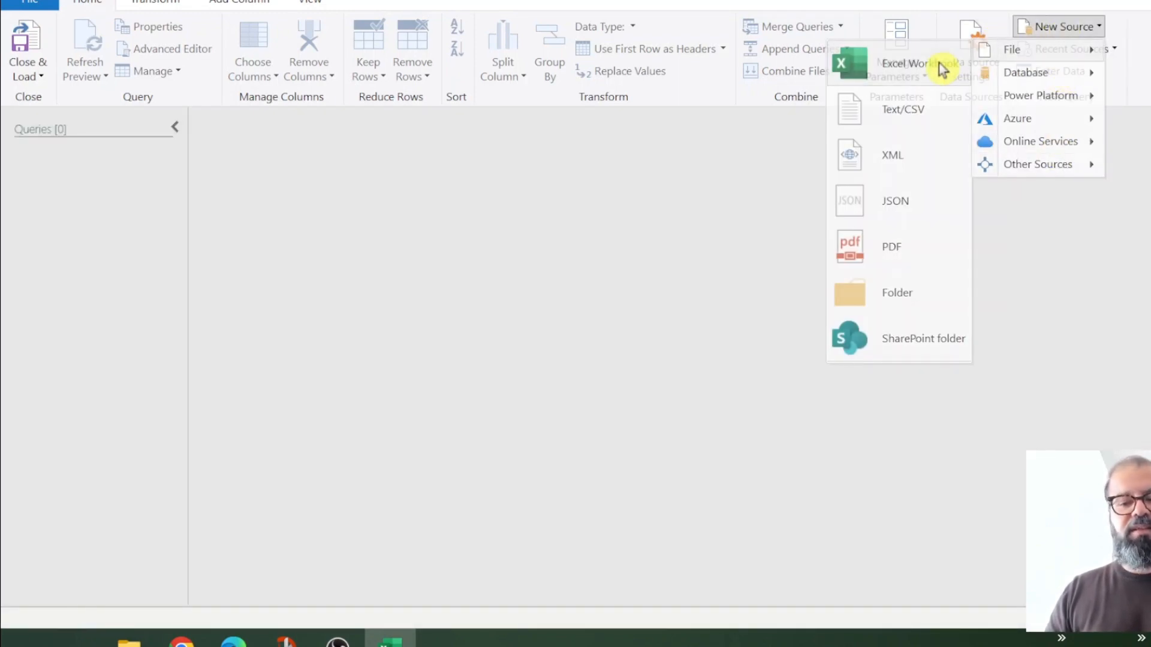
click(941, 67)
double_click(476, 234)
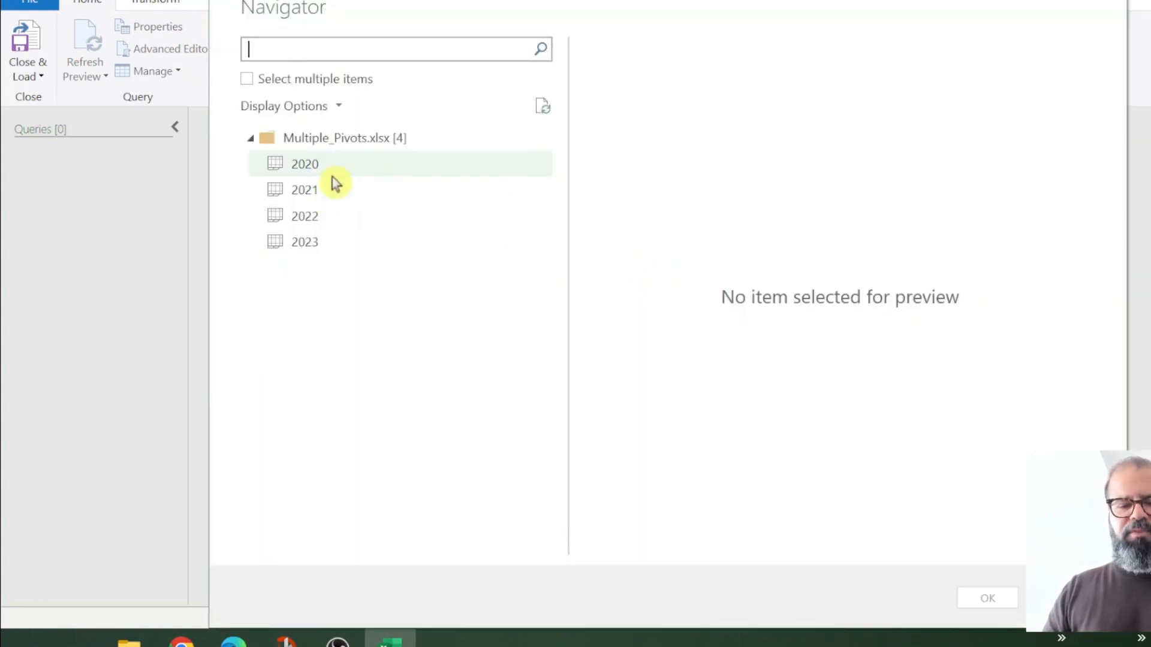
Step: Enable multiple selection, tick sheets 2020, 2021, 2022 and 2023, and load them
click(330, 173)
click(331, 190)
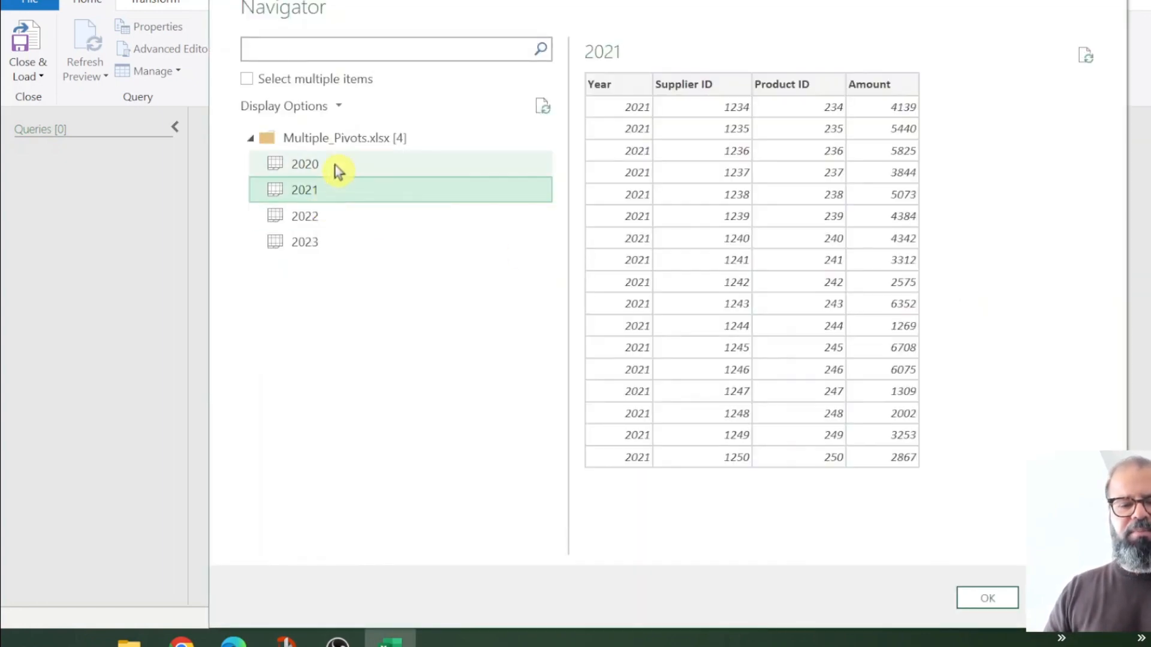
click(268, 80)
click(273, 164)
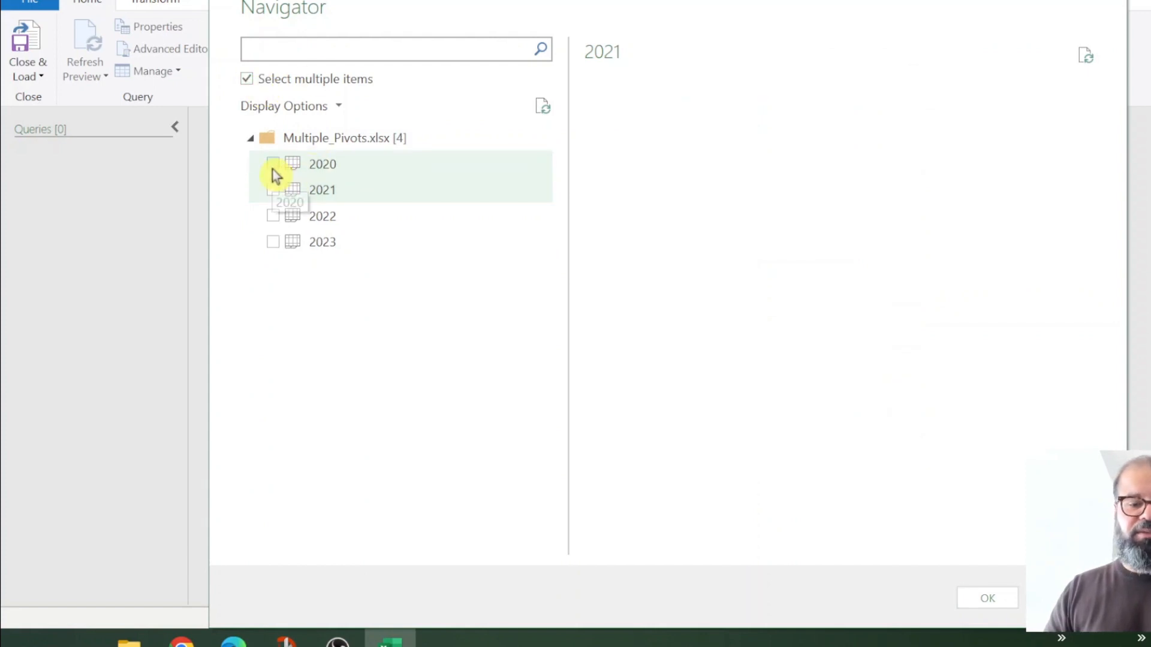
click(272, 189)
click(273, 216)
click(272, 241)
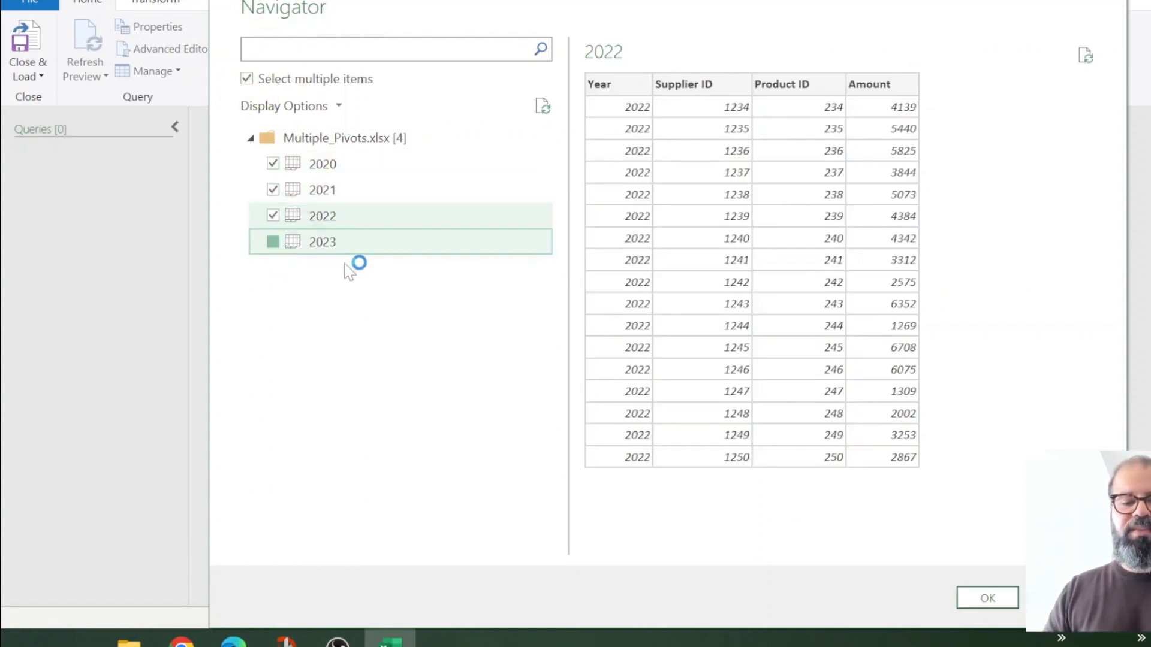
click(995, 598)
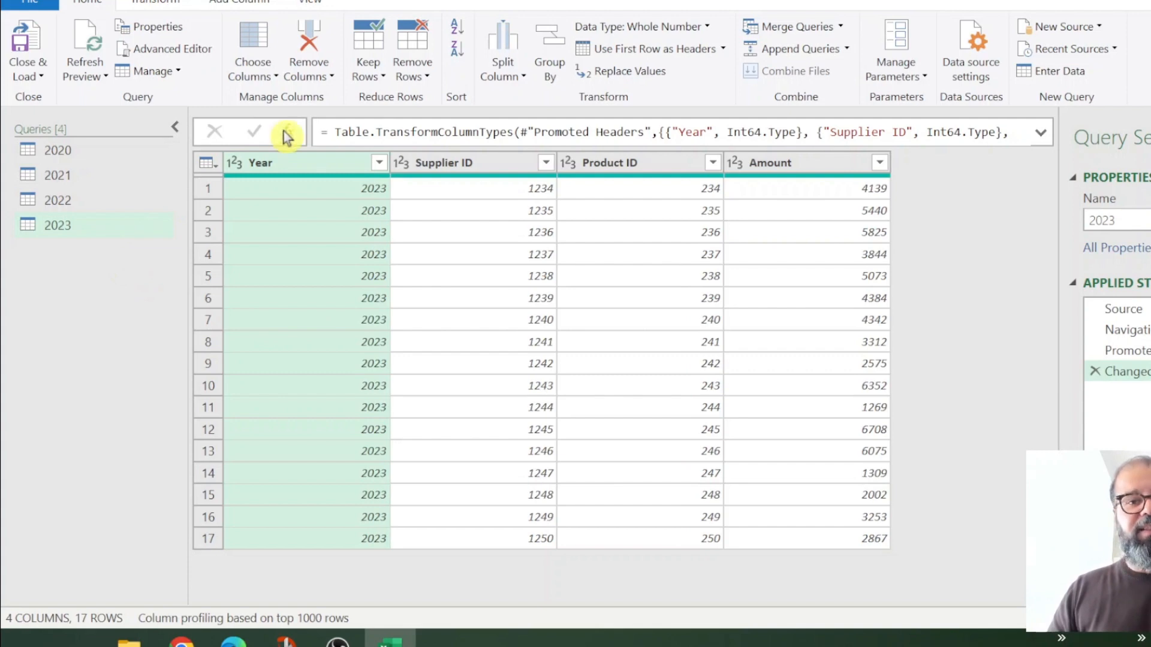
Step: Import the 2019 sheet from the 2019.xlsx workbook as a new query
click(1082, 30)
mouse_move(1019, 49)
click(896, 60)
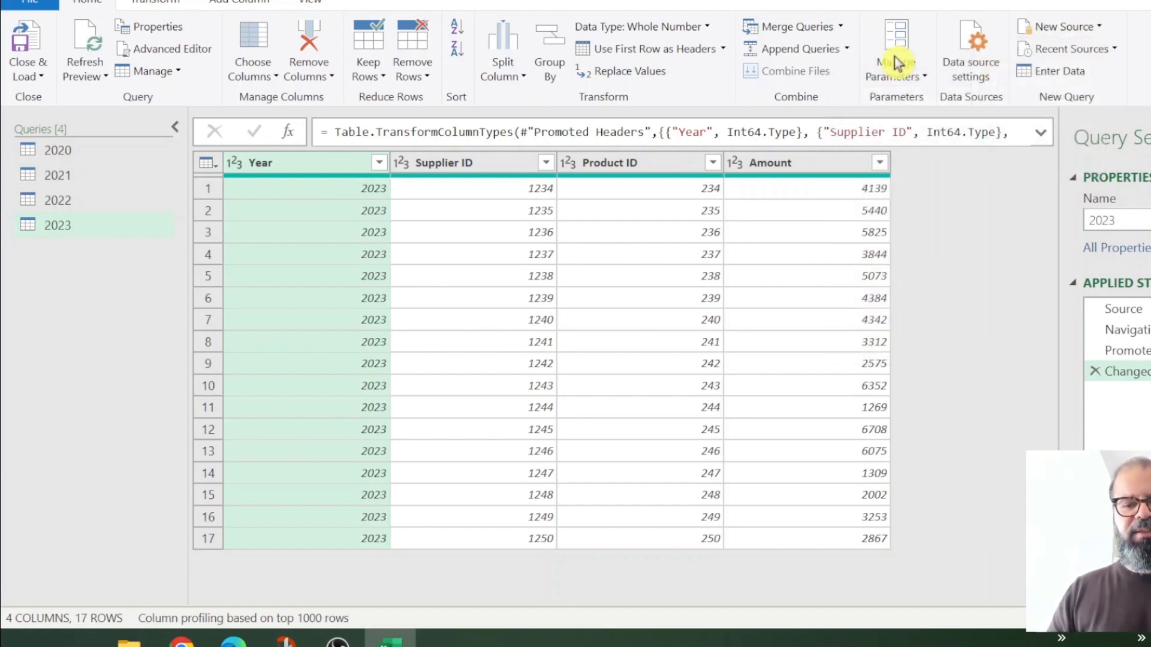
click(426, 207)
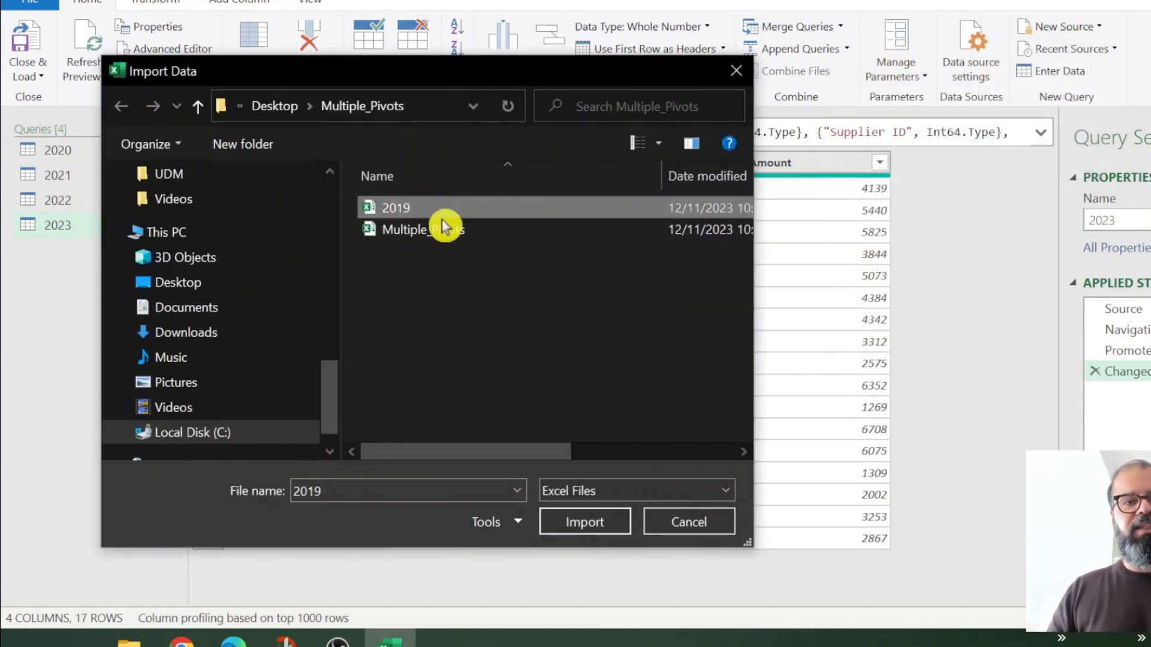
click(585, 520)
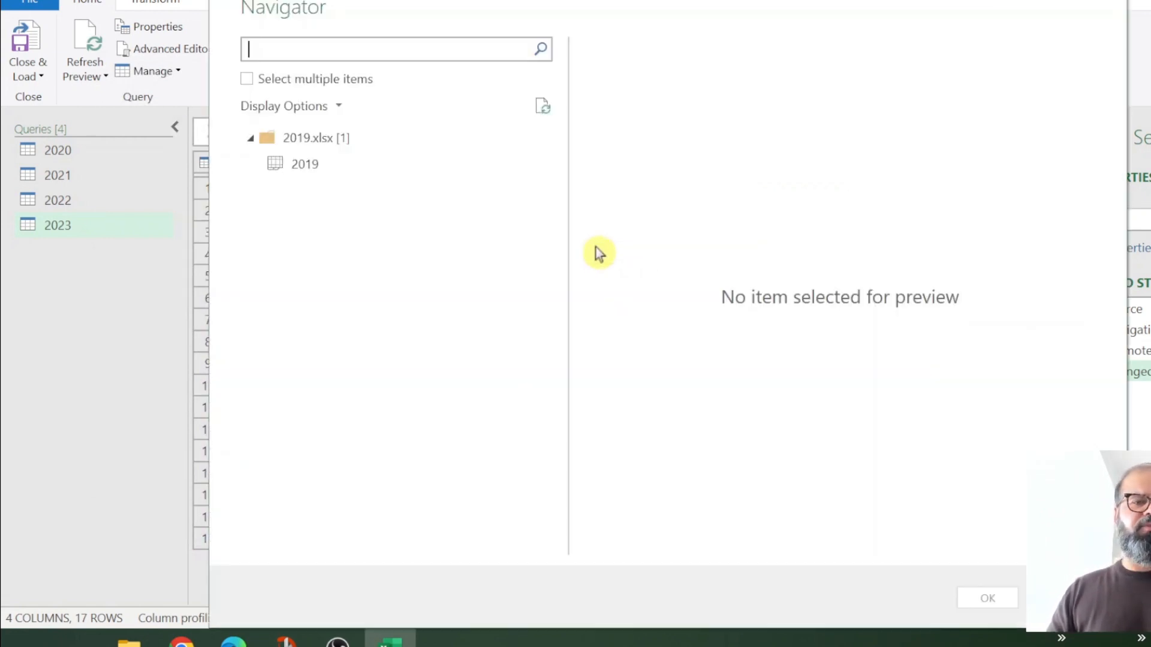
click(307, 165)
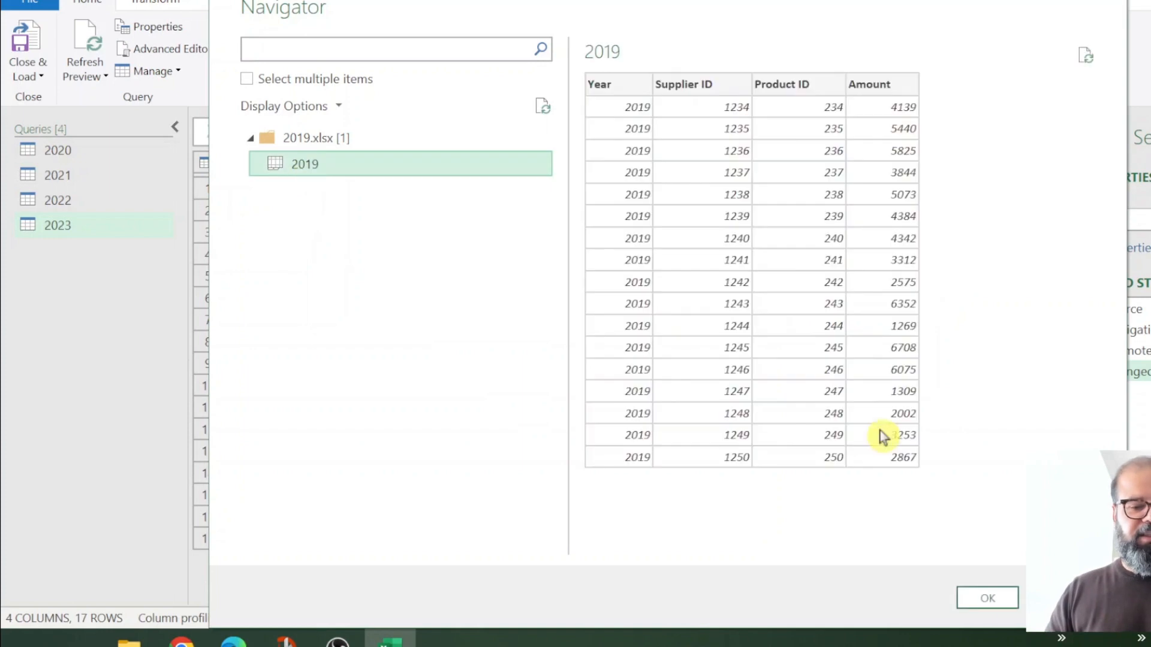
click(996, 598)
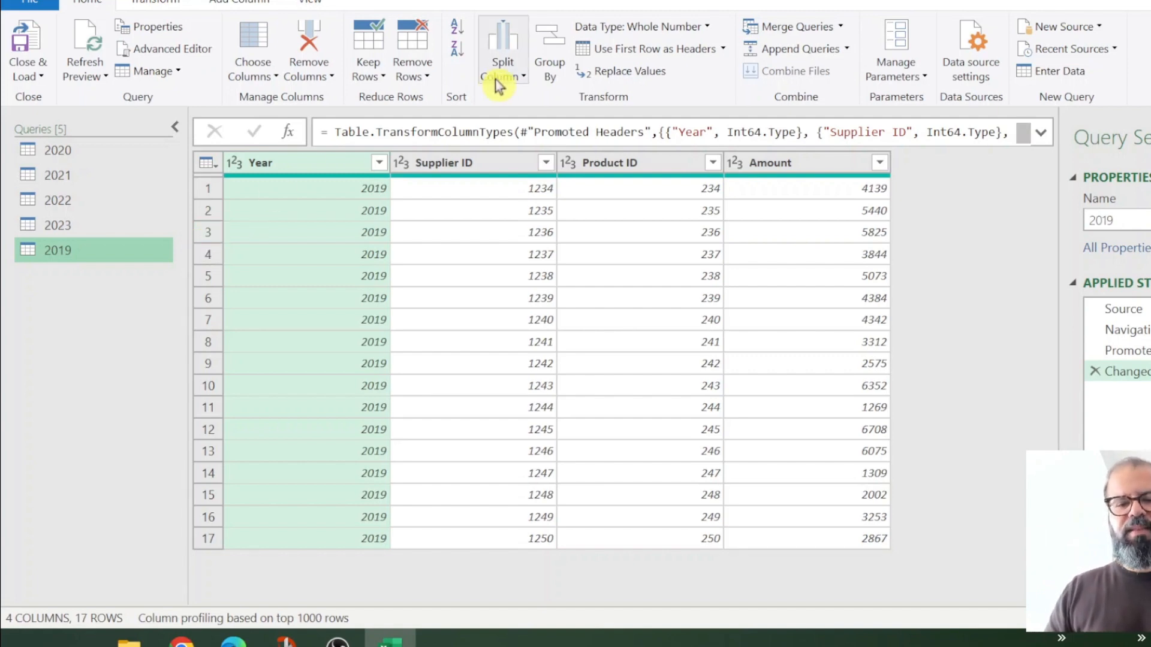
Step: Start Append Queries as New using the Three or more tables option
click(845, 51)
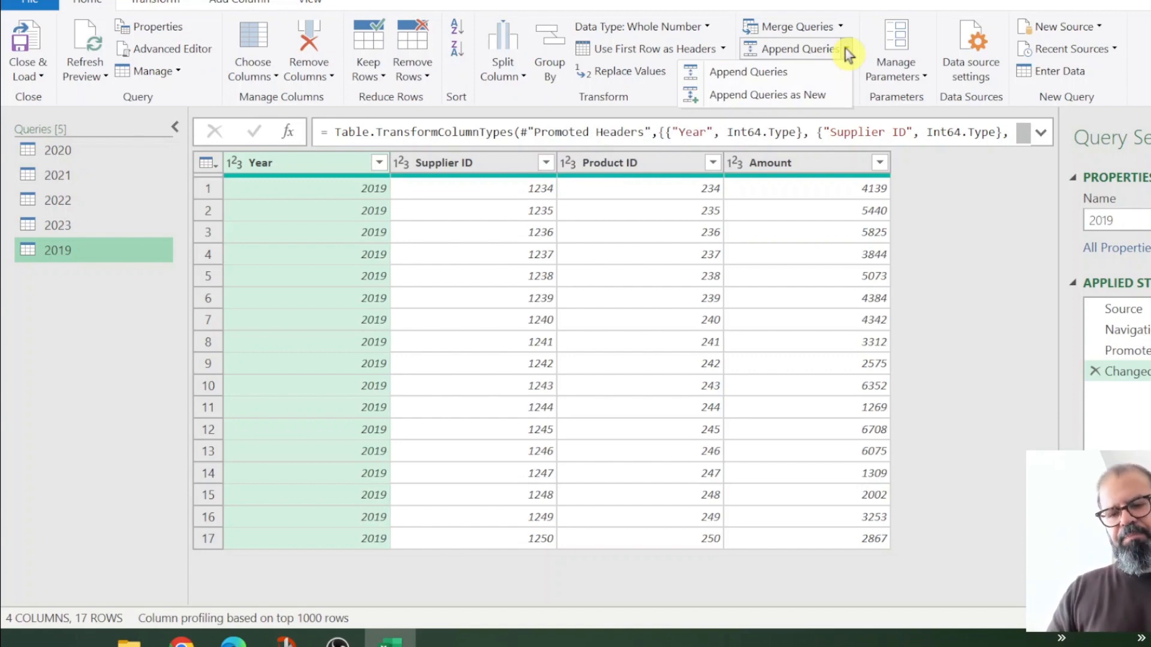
click(826, 99)
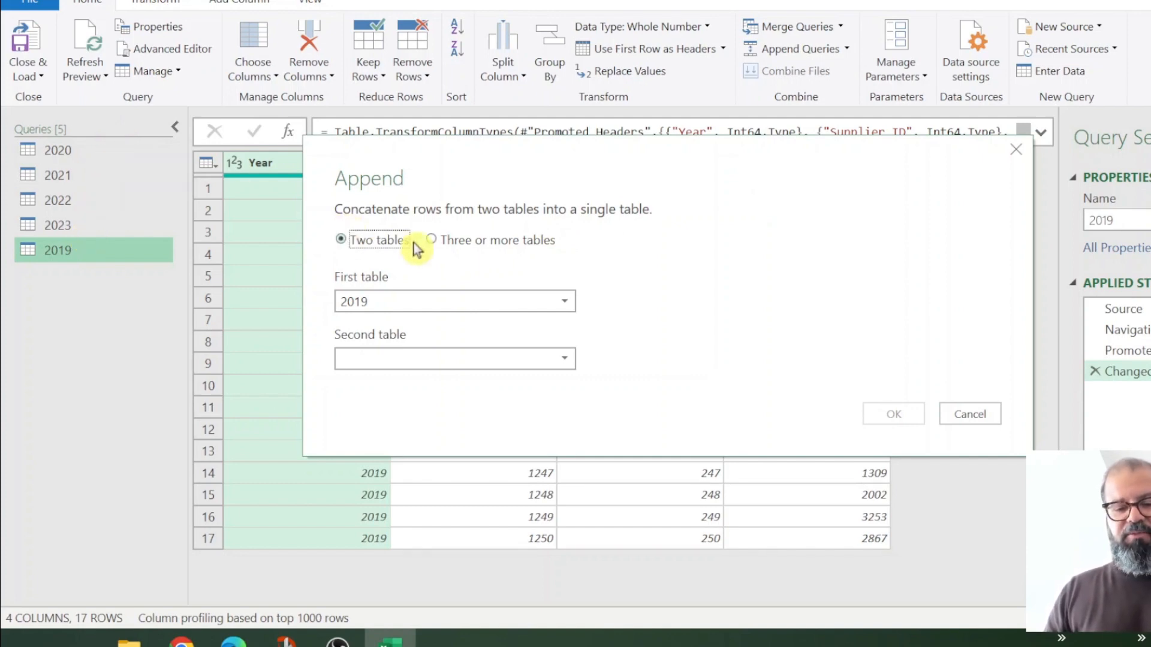
click(445, 241)
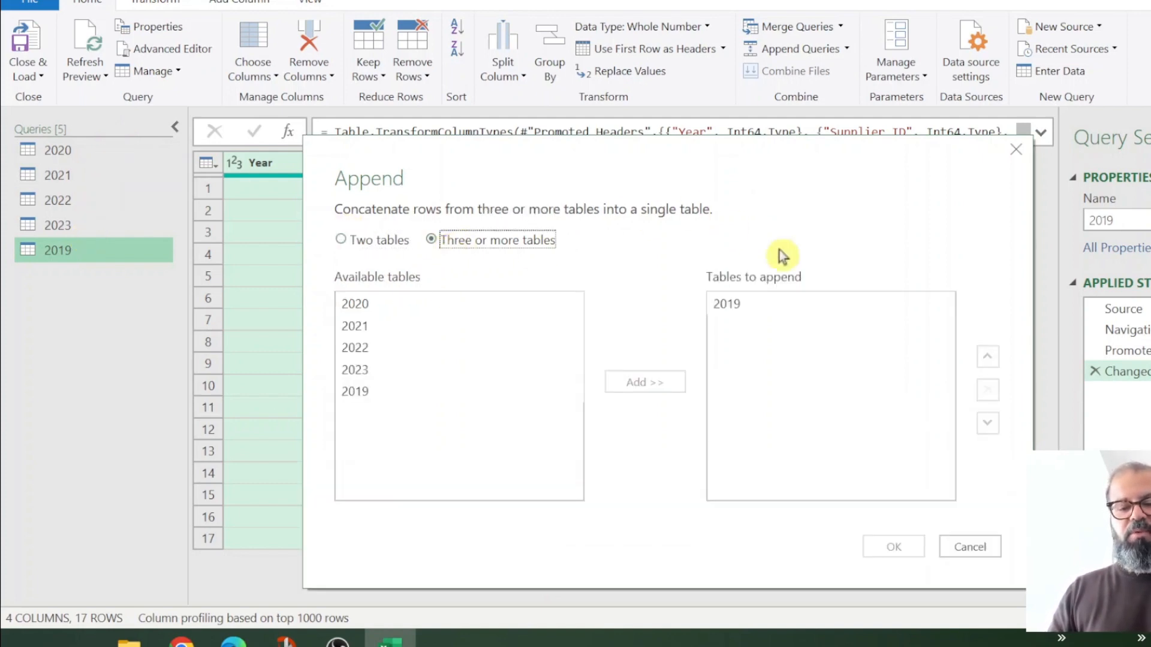
Step: Add the 2020, 2021, 2022 and 2023 tables alongside 2019 and confirm the append
click(469, 305)
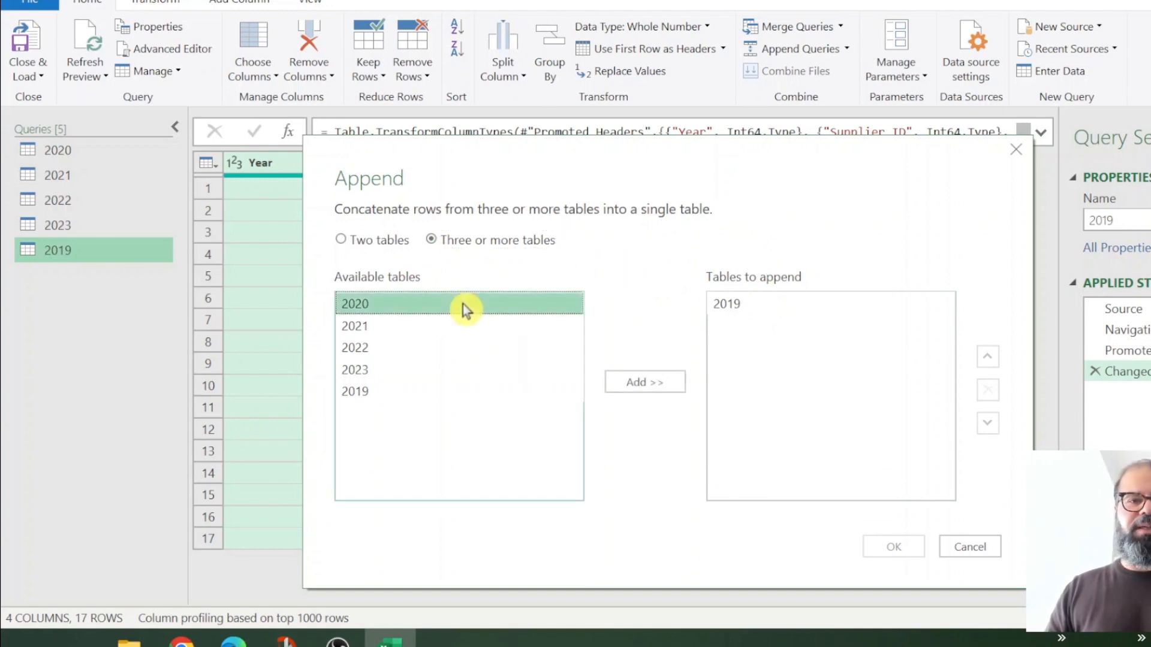
click(660, 382)
click(412, 327)
click(638, 384)
click(423, 349)
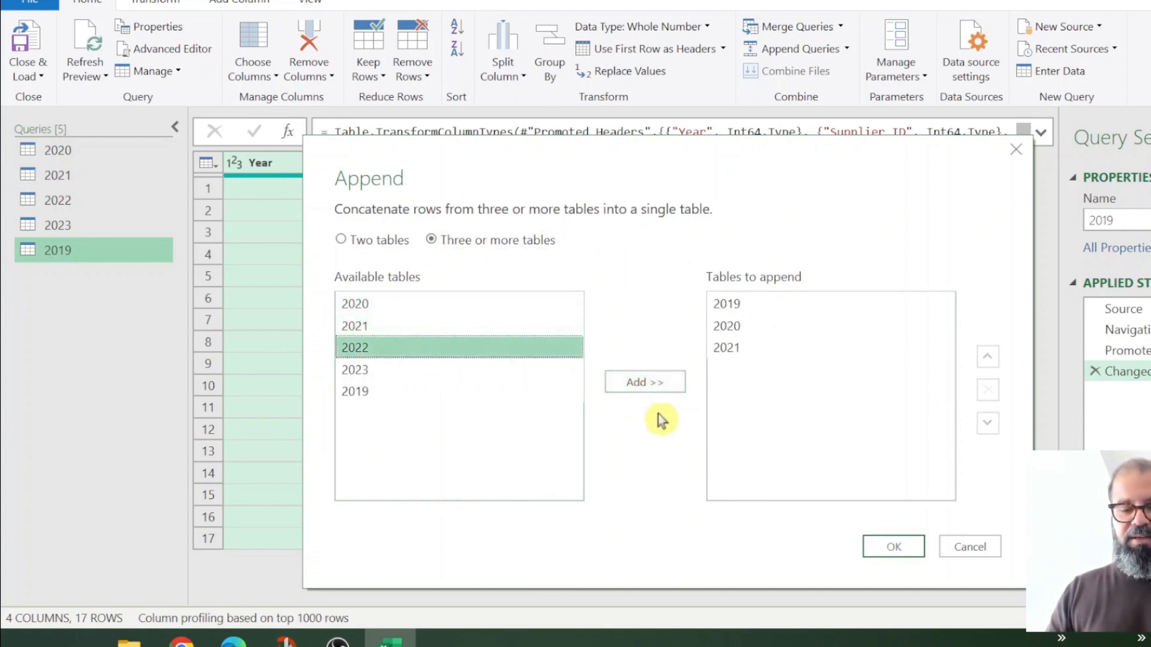
click(659, 387)
click(366, 368)
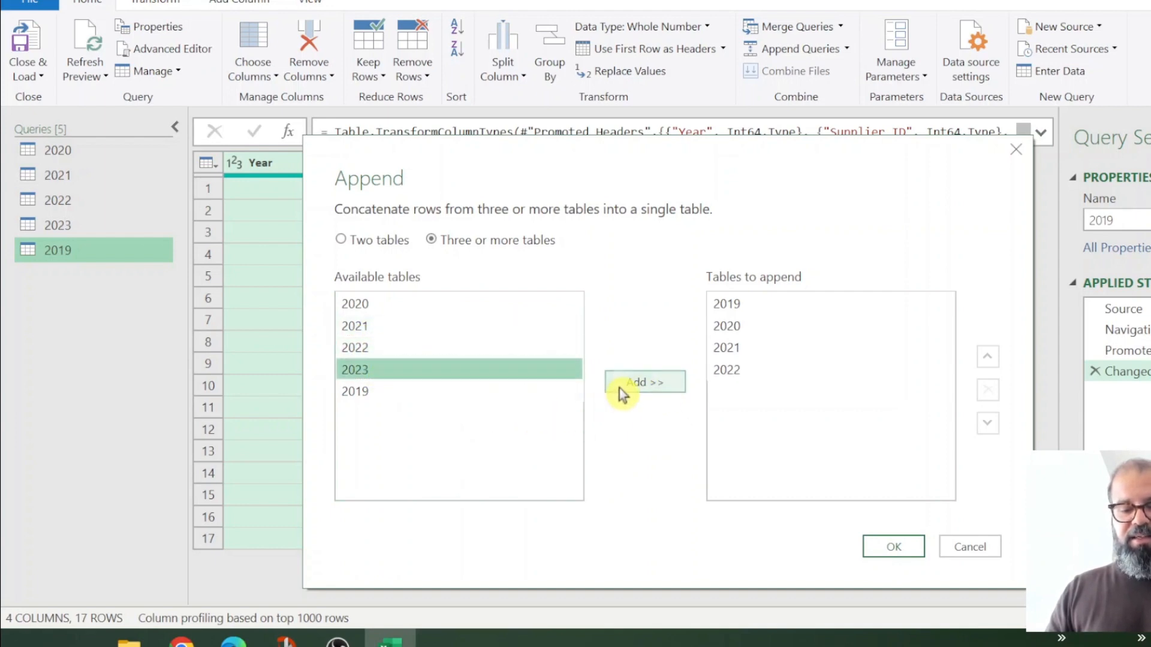
click(637, 382)
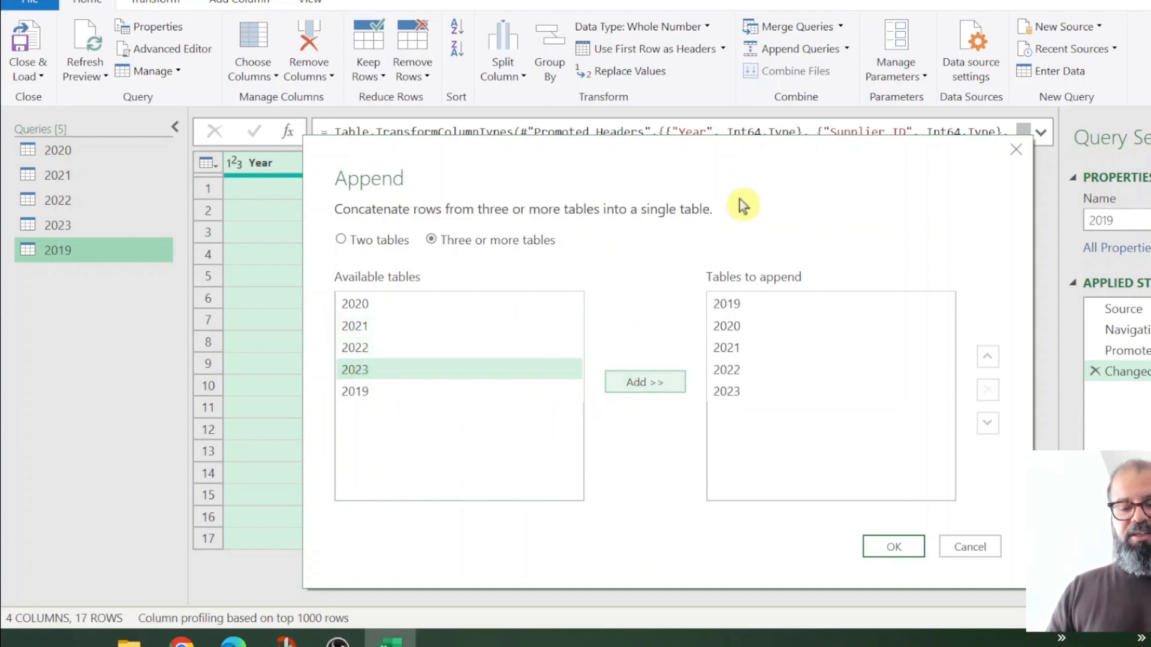
click(743, 371)
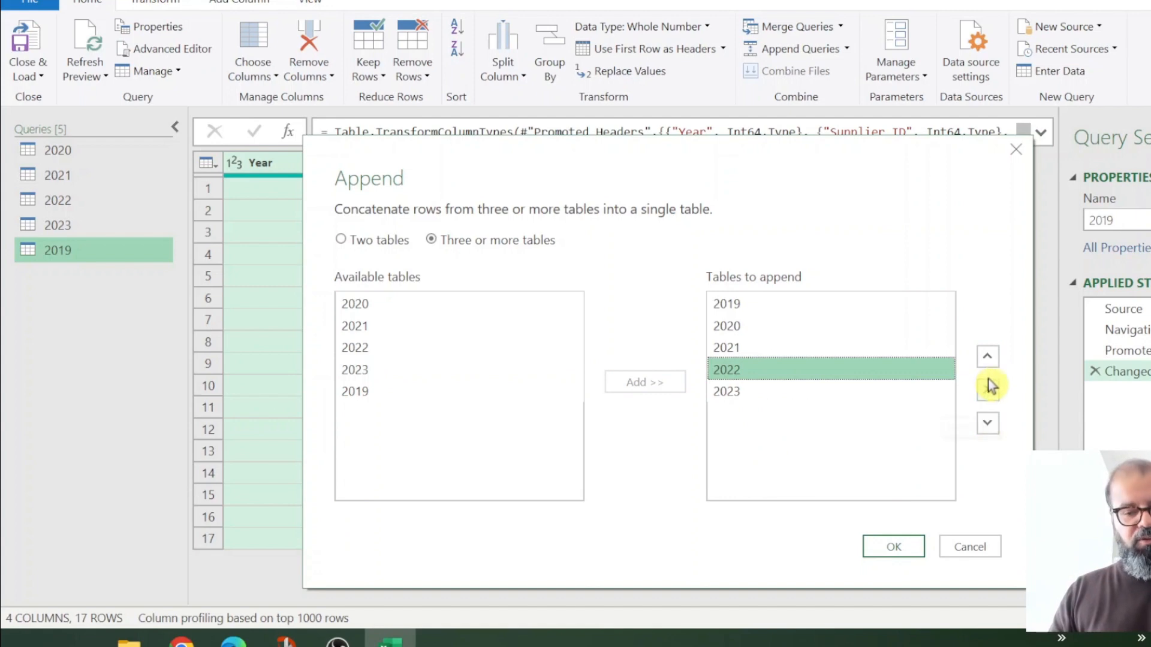
click(786, 303)
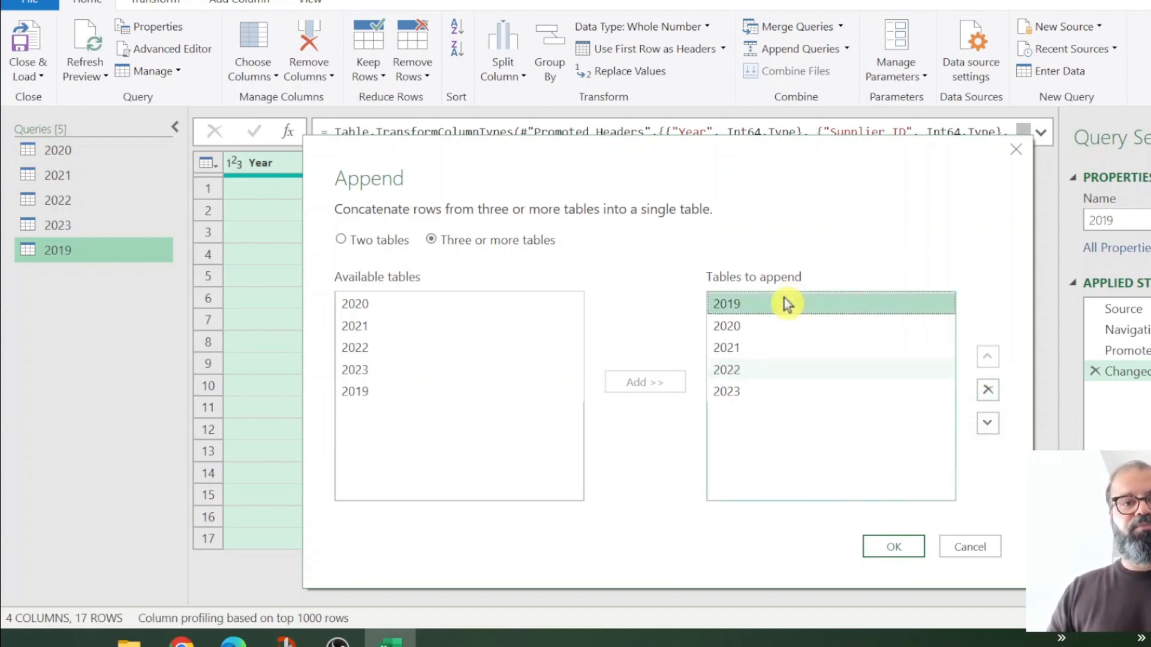
click(902, 554)
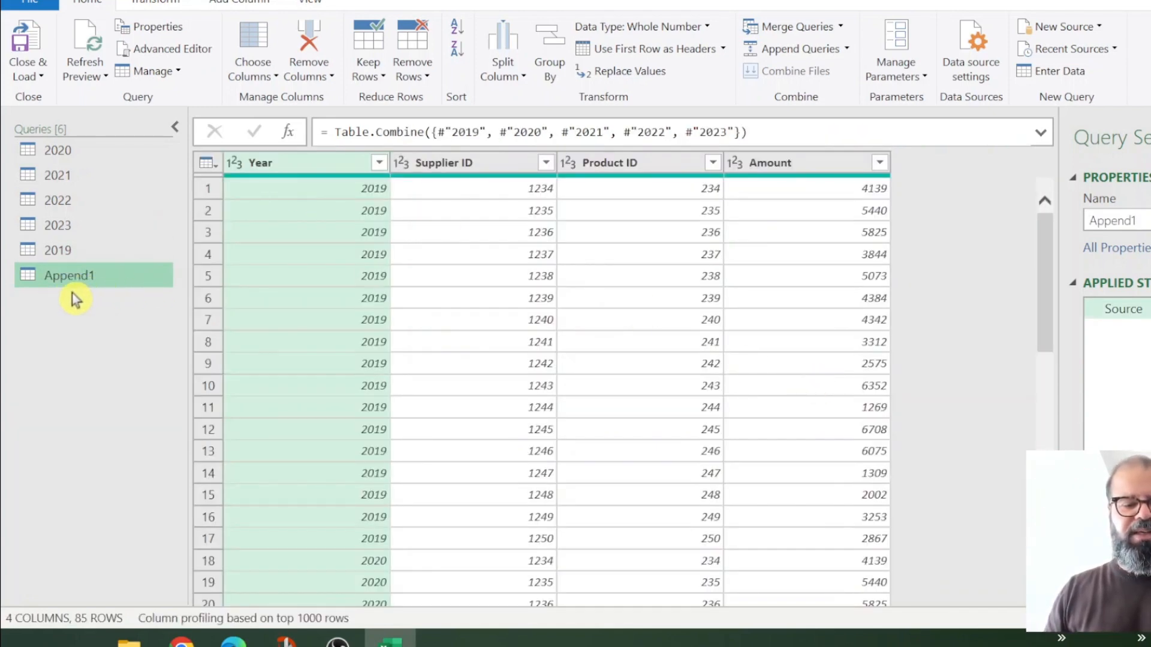
Step: Rename the Append1 query to All_Years_data in Query Settings
drag(1141, 221, 966, 231)
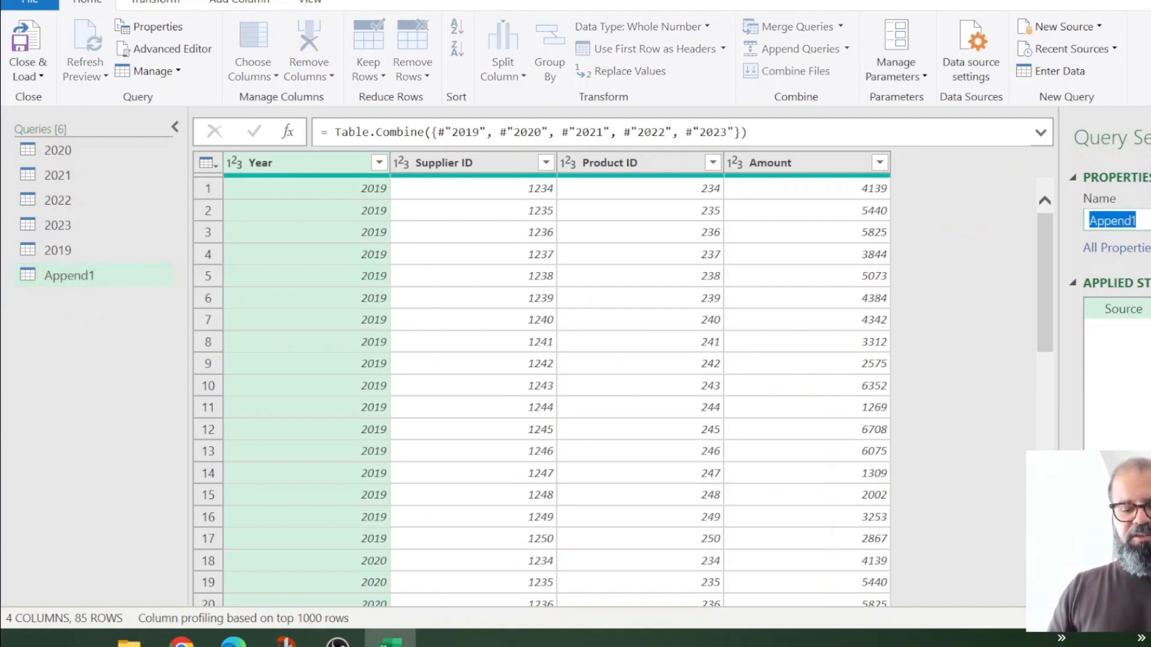
text(All_Years_da)
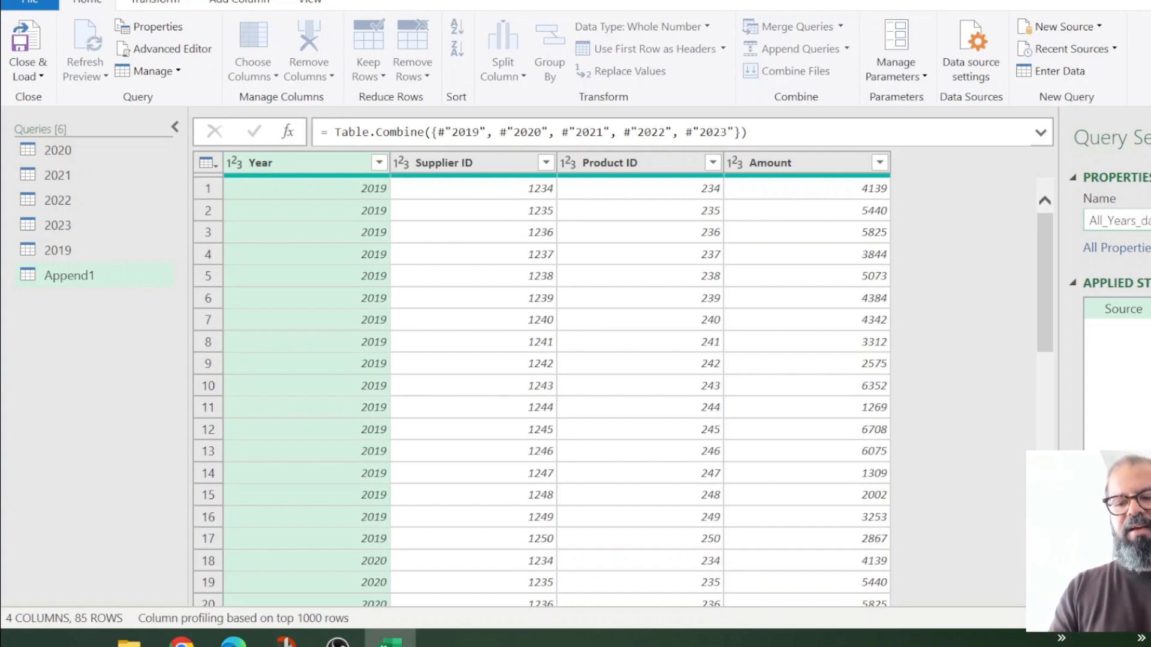
key(Return)
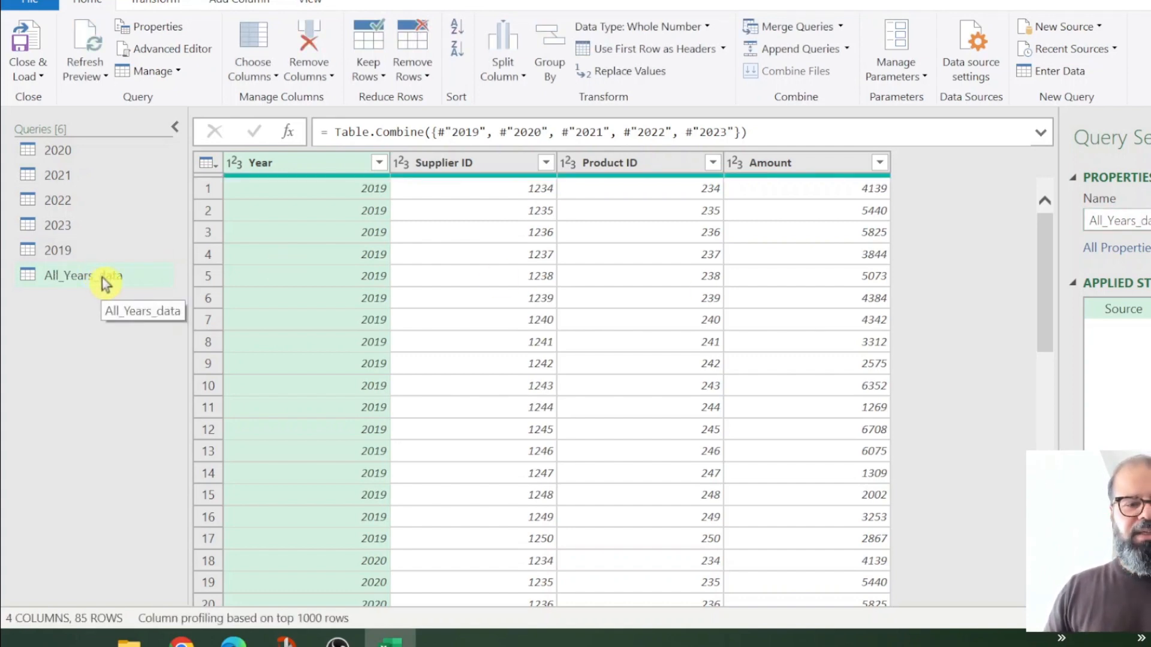
click(114, 287)
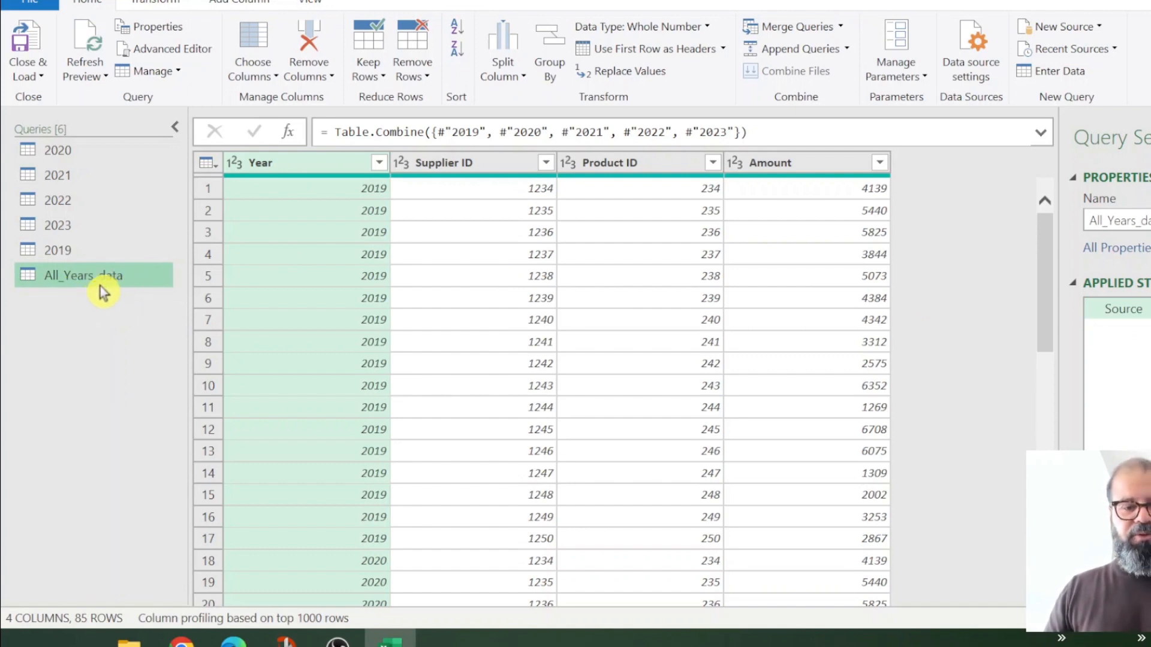
click(41, 78)
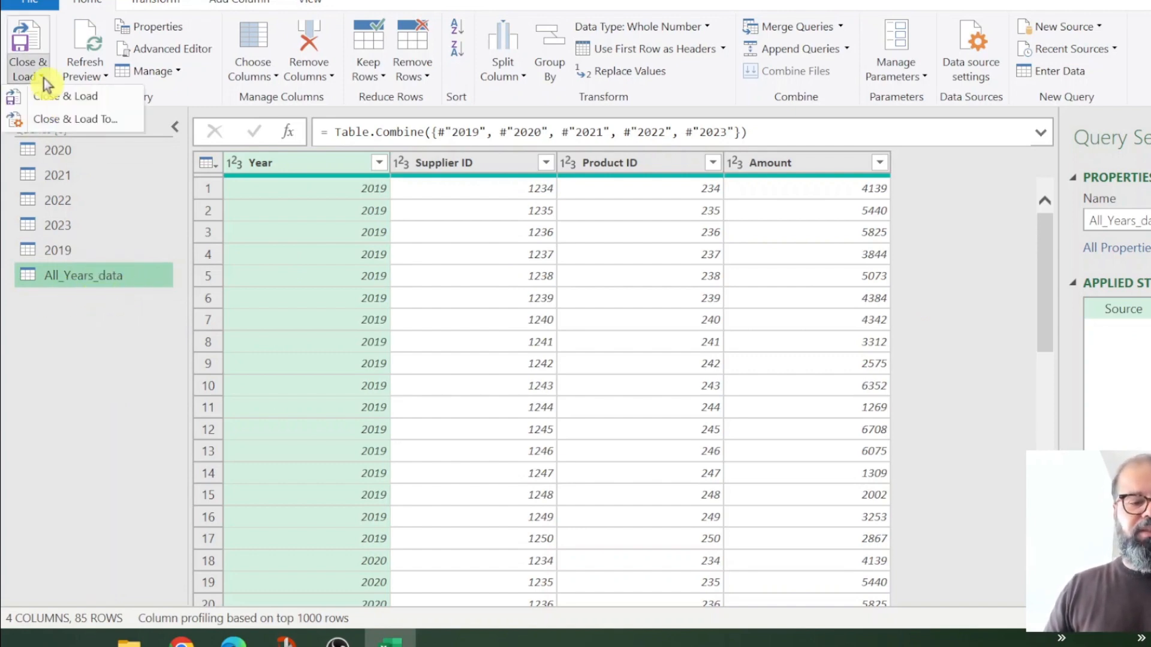
Step: Load the data as a PivotTable Report on a new worksheet
click(85, 122)
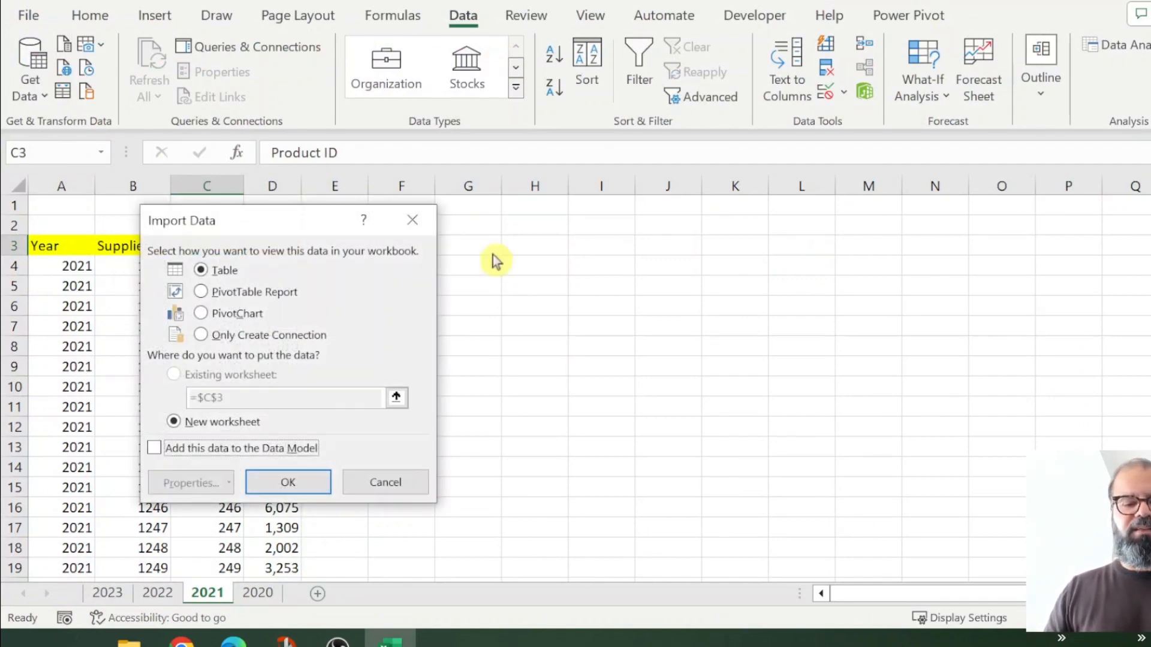
drag(334, 223, 516, 113)
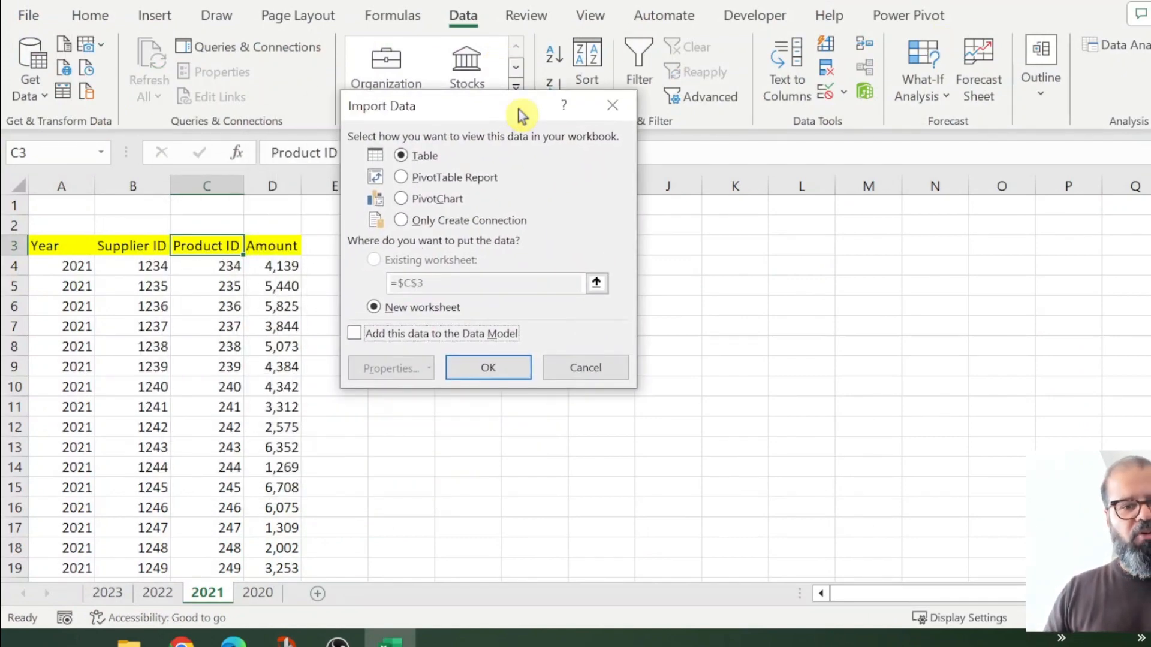
click(431, 177)
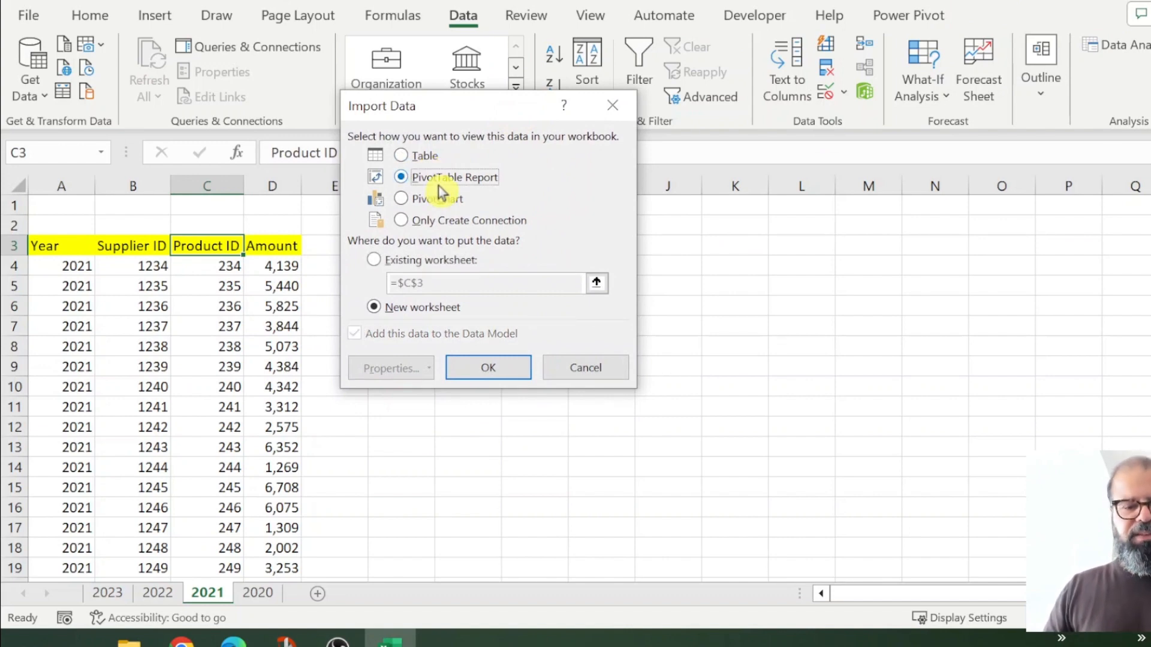
click(445, 203)
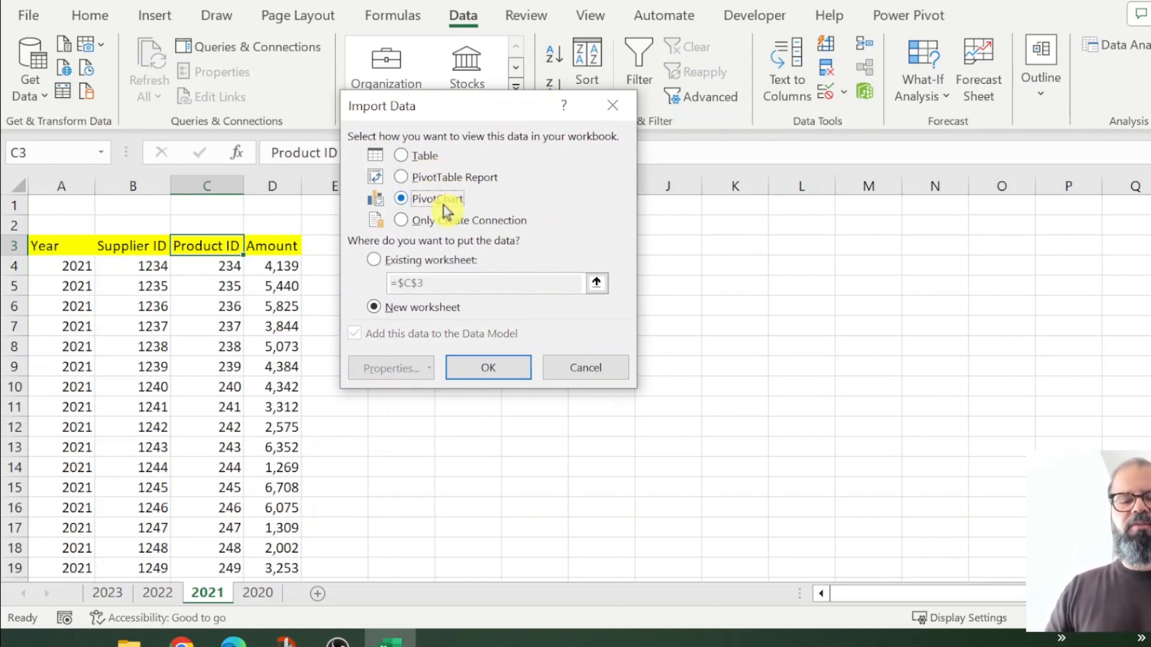
click(465, 180)
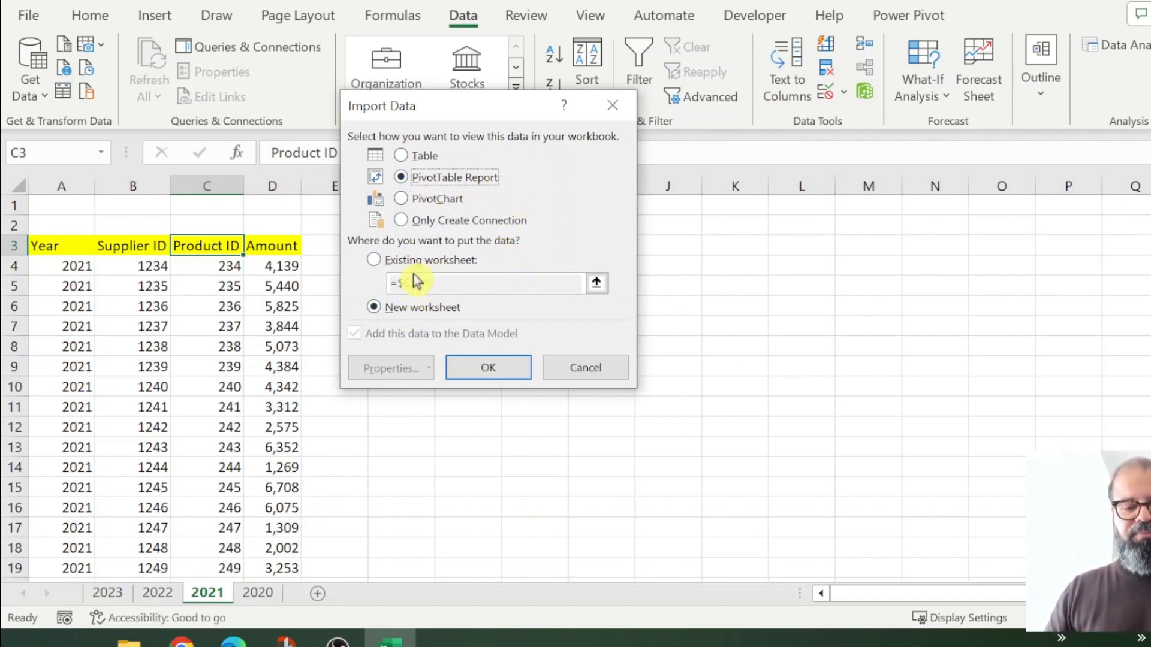
click(420, 307)
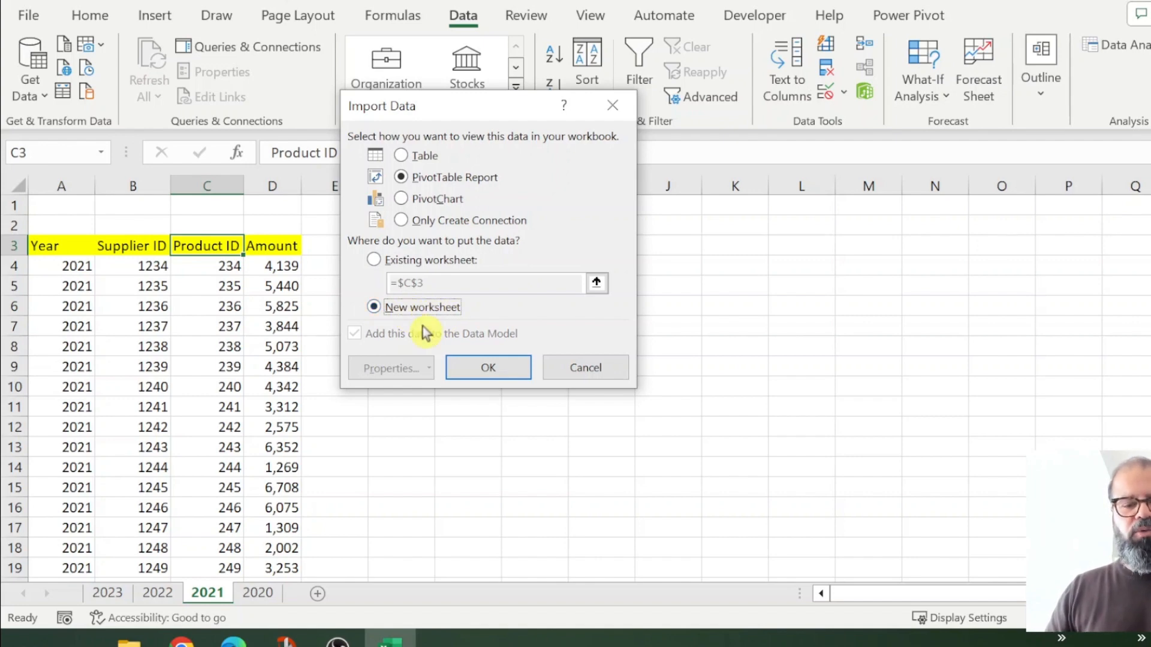
click(488, 368)
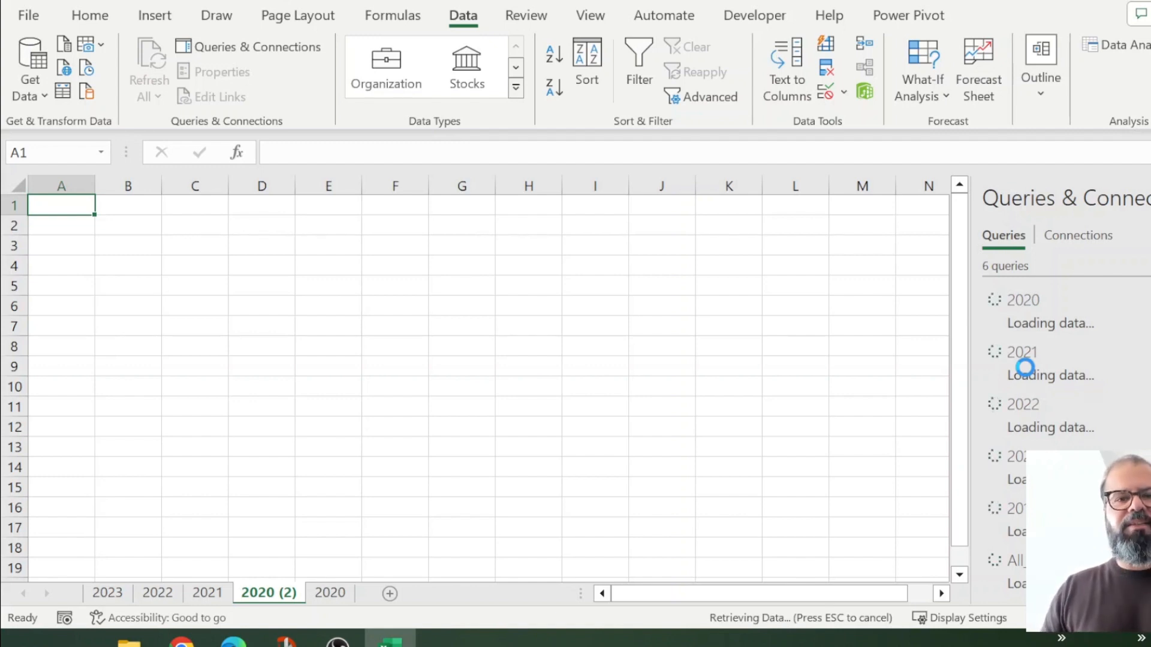
Step: Expand All_Years_data in PivotTable Fields and place Year in the Rows area
click(1025, 367)
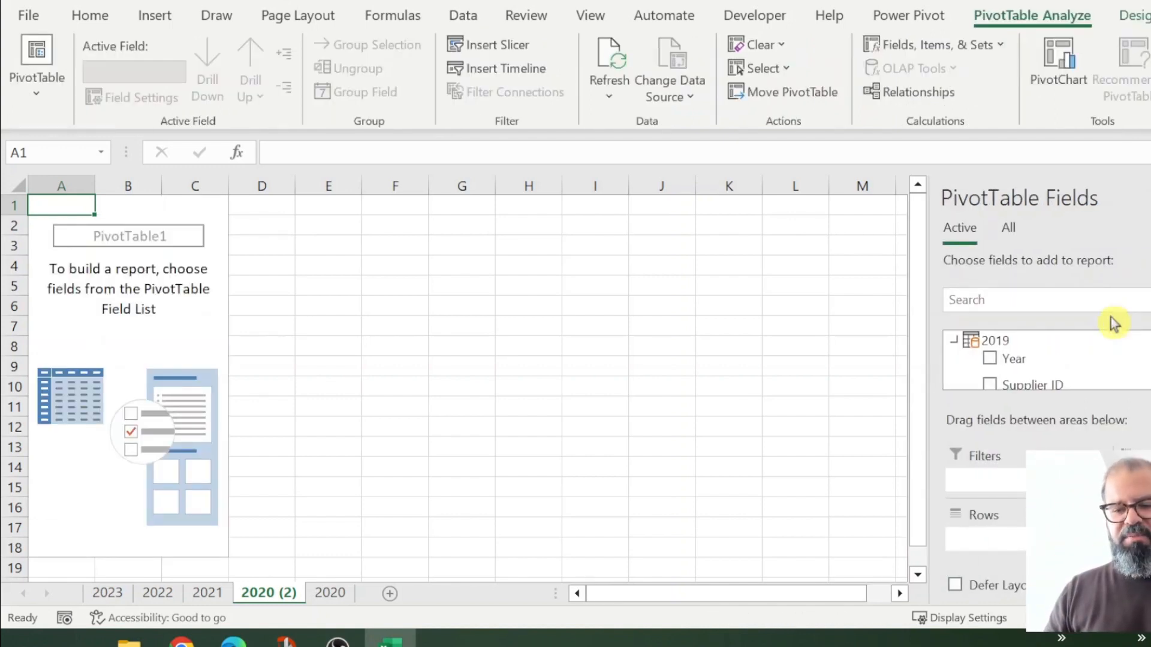
scroll(1058, 334, down, 5)
scroll(1095, 366, down, 3)
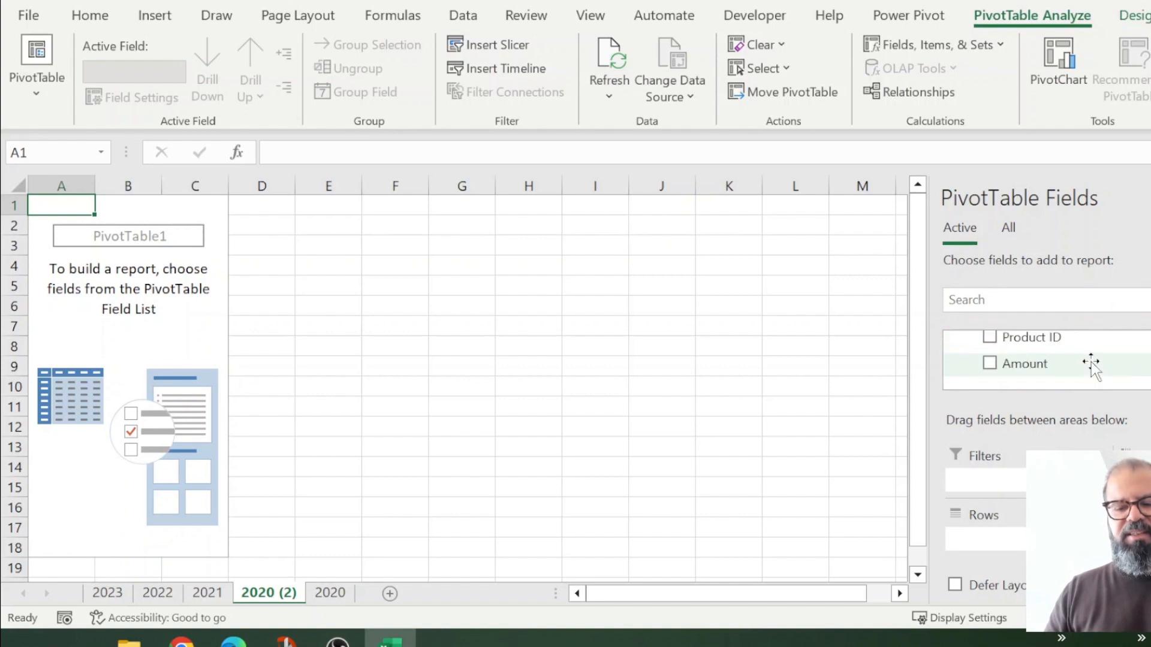
click(1061, 375)
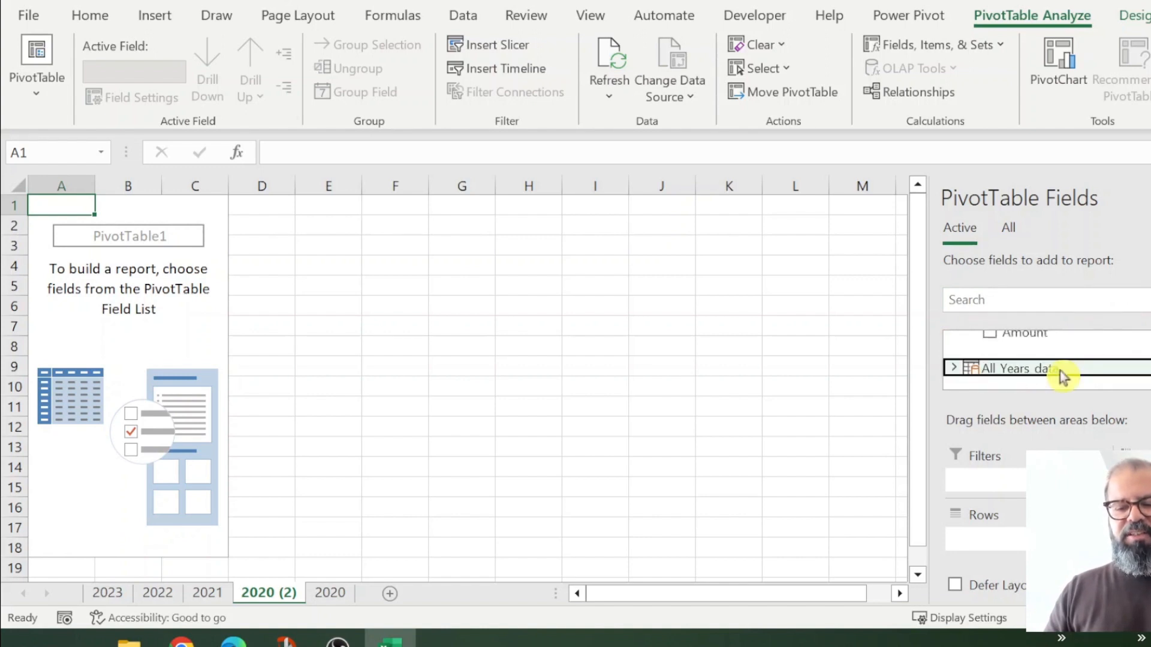
scroll(1054, 375, down, 1)
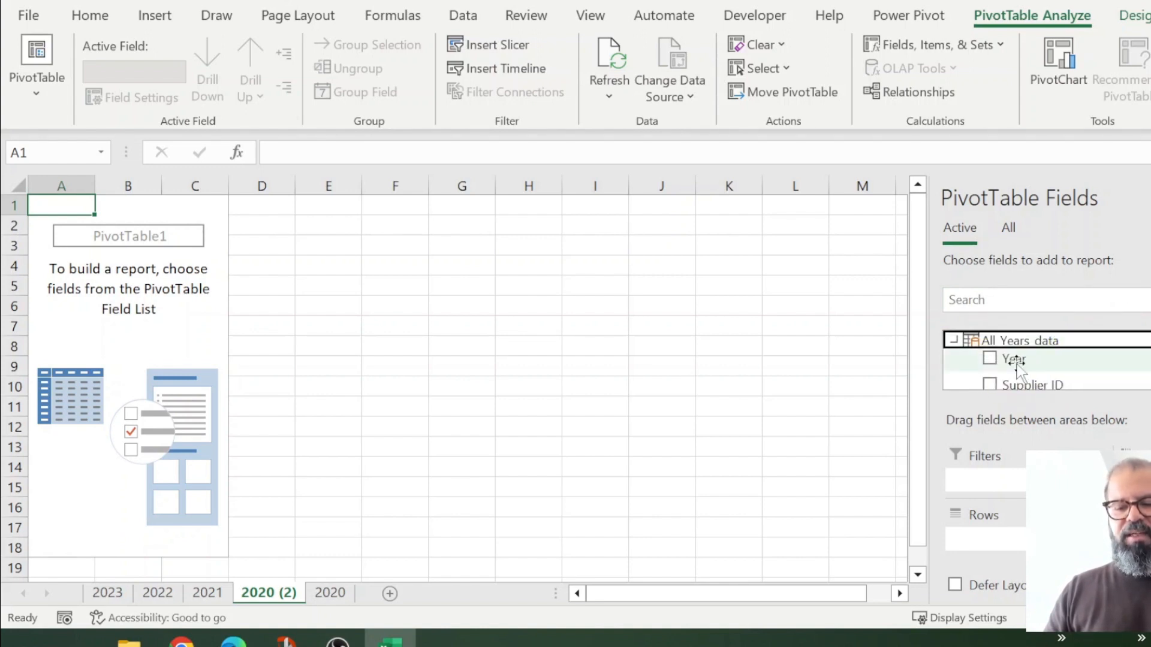
click(1001, 362)
click(997, 364)
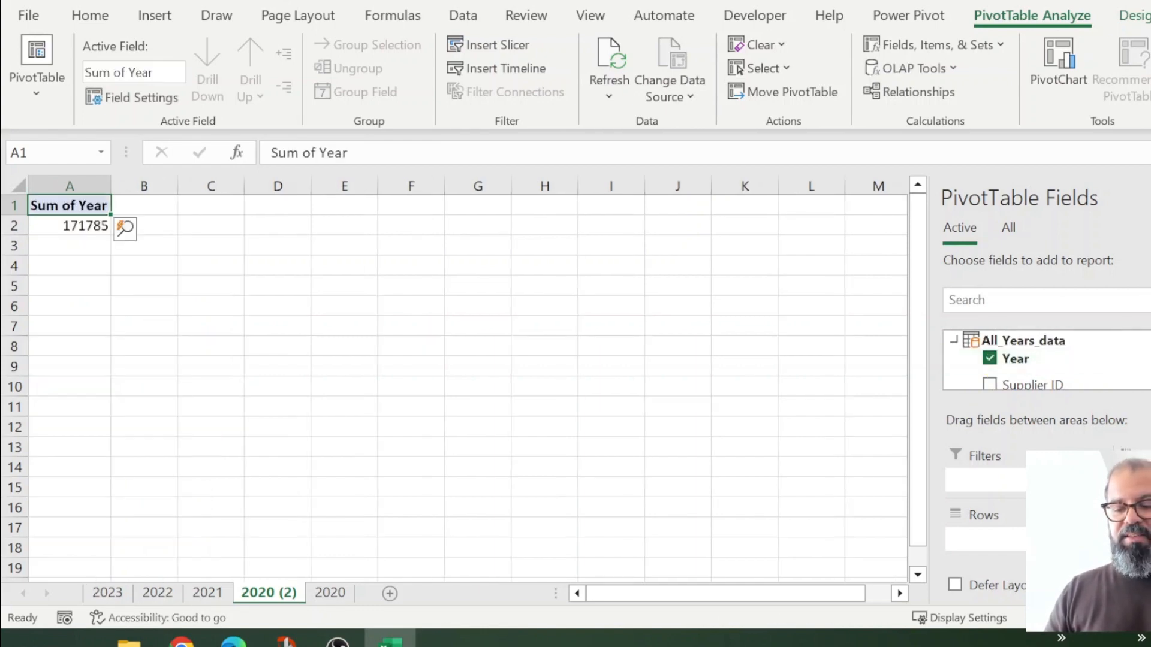
drag(1048, 542, 1043, 542)
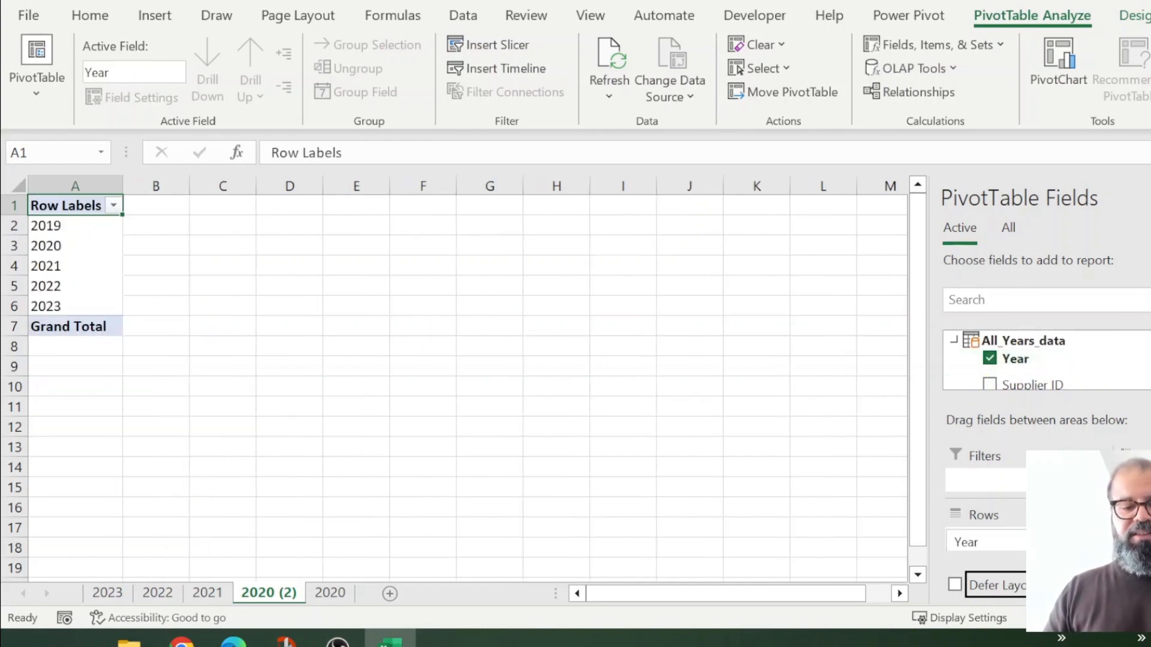
Step: Add Amount to Values as Sum of Amount for each year
click(104, 244)
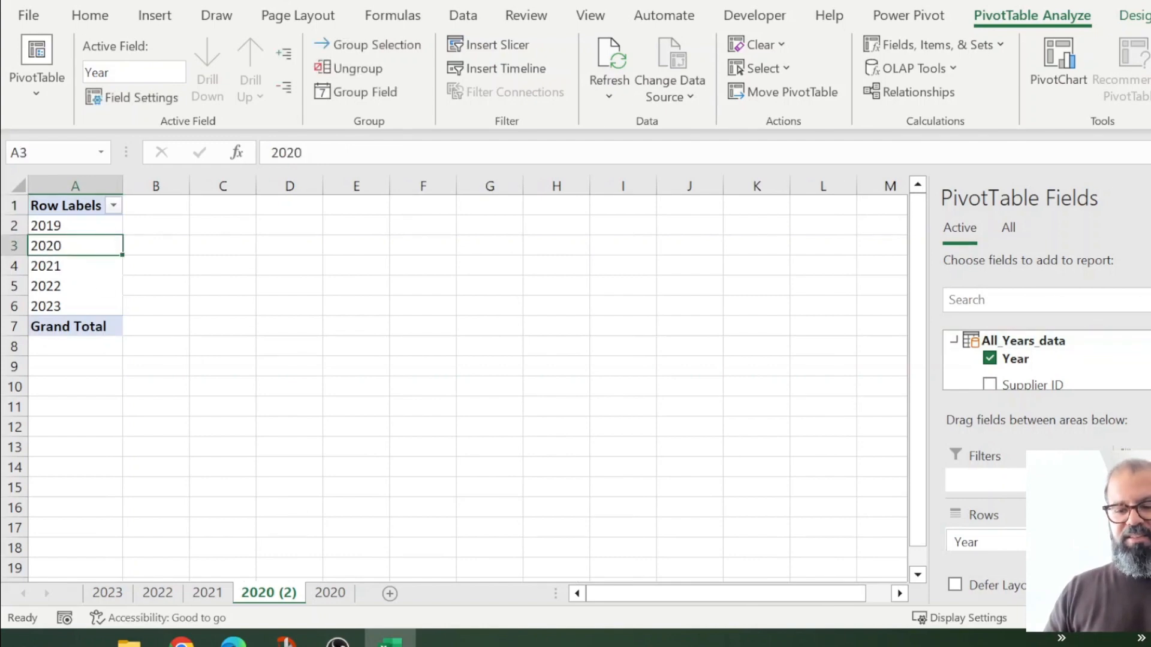
scroll(1047, 359, down, 3)
drag(1133, 379, 1118, 391)
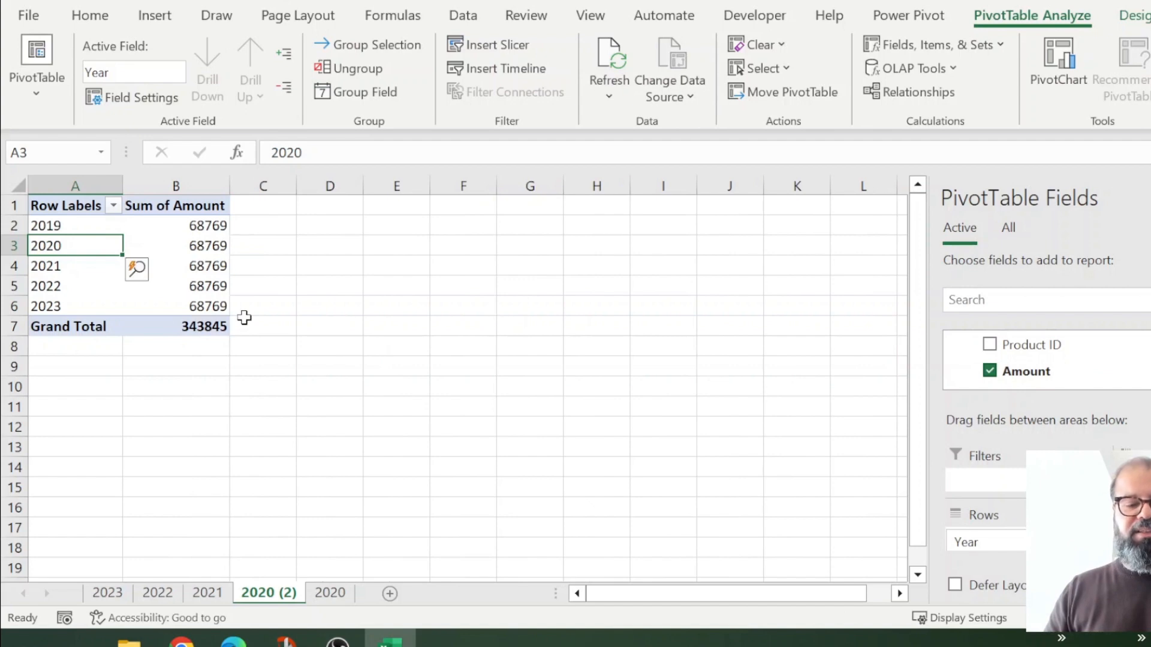
click(211, 329)
Step: Open Value Field Settings for Sum of Amount, keeping it summarized as Sum
right_click(210, 328)
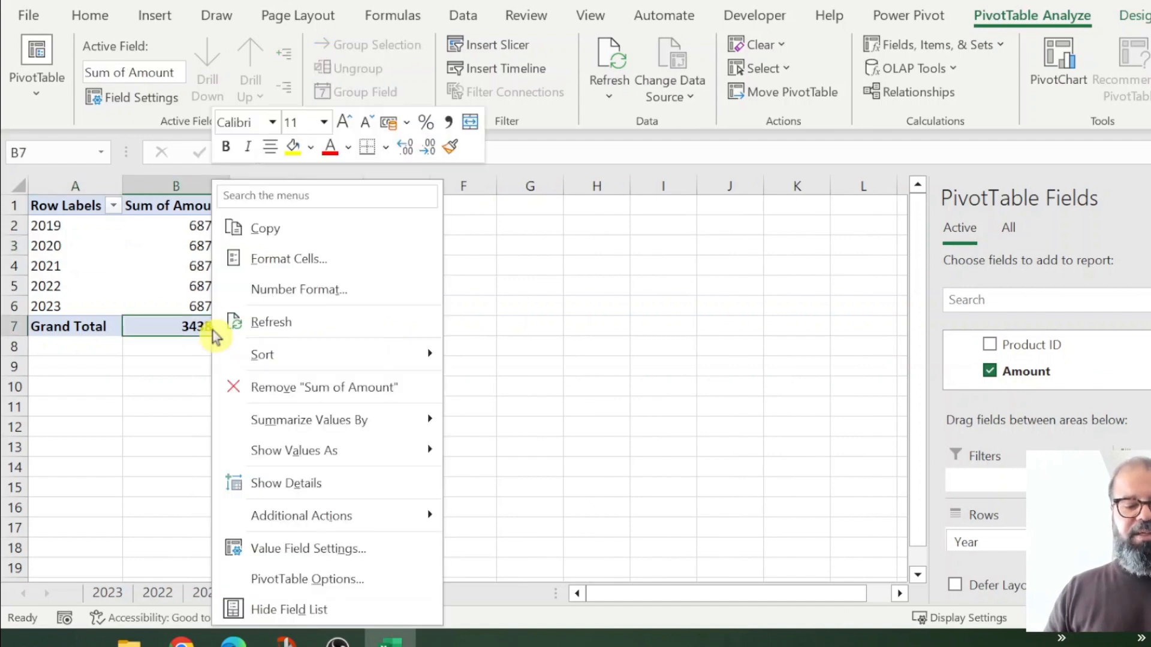
click(358, 564)
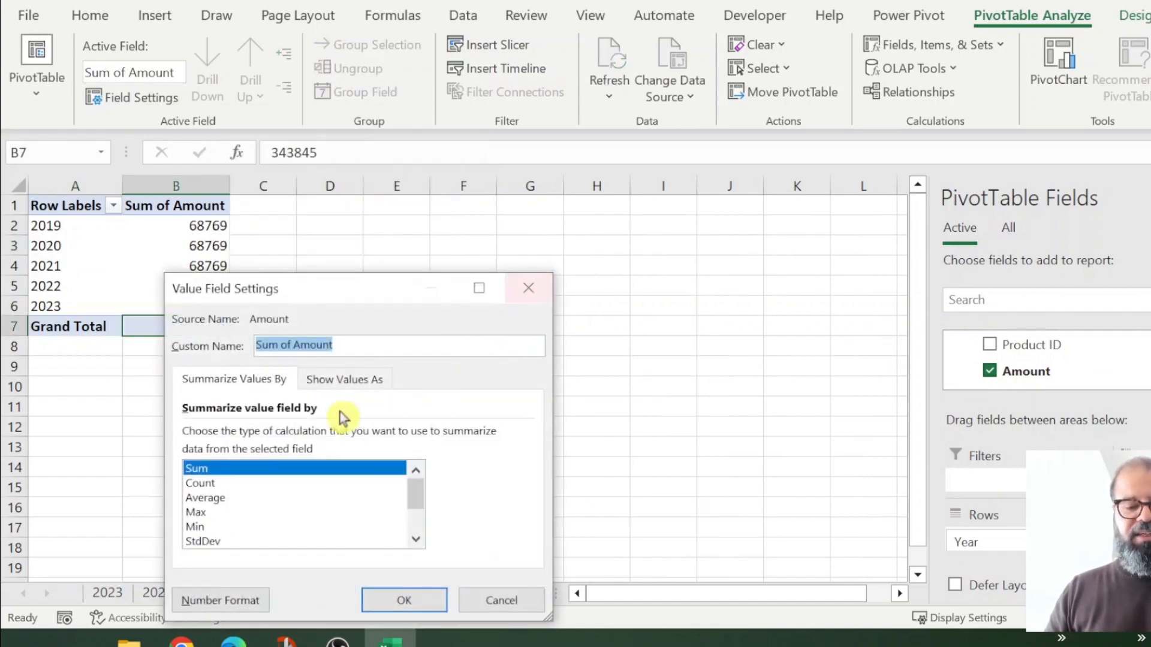
click(217, 484)
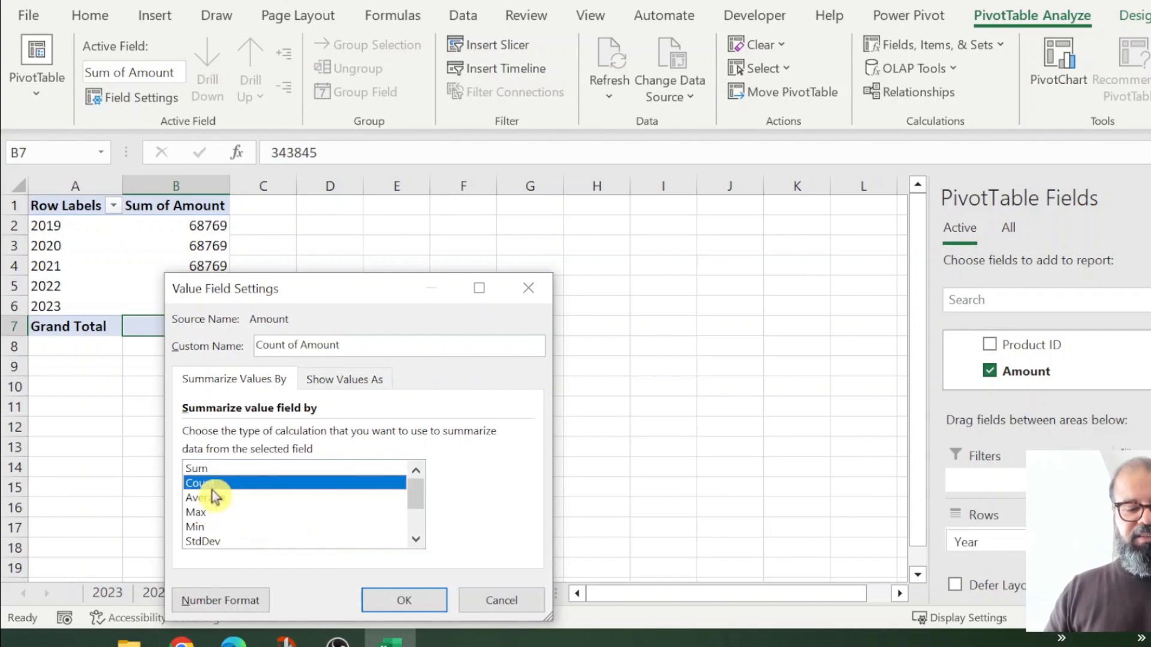
click(228, 470)
Step: Format Sum of Amount as Number with 1000 separator and 0 decimal places
click(231, 600)
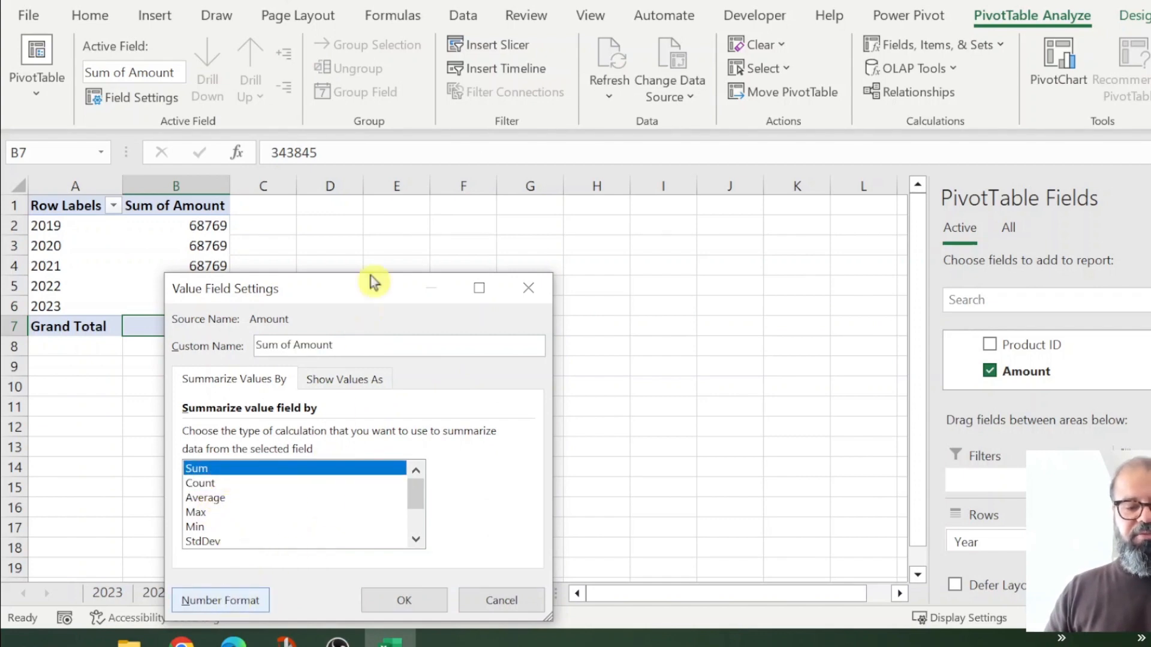
click(183, 204)
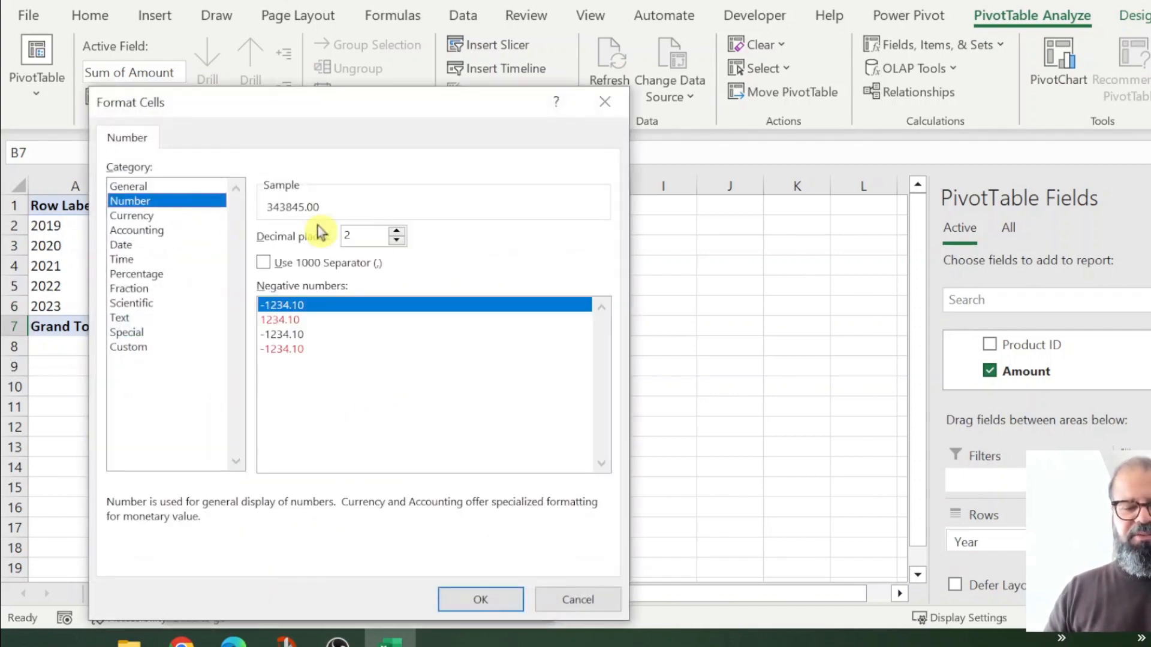
click(295, 262)
click(397, 241)
click(396, 240)
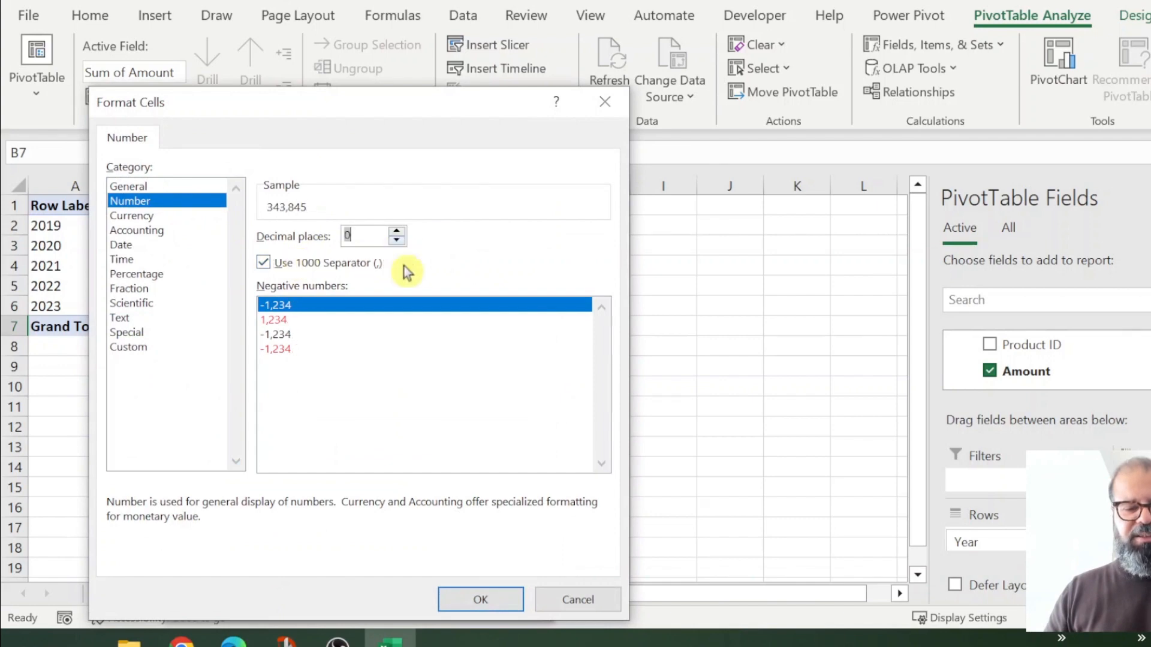
click(463, 601)
click(405, 600)
click(528, 326)
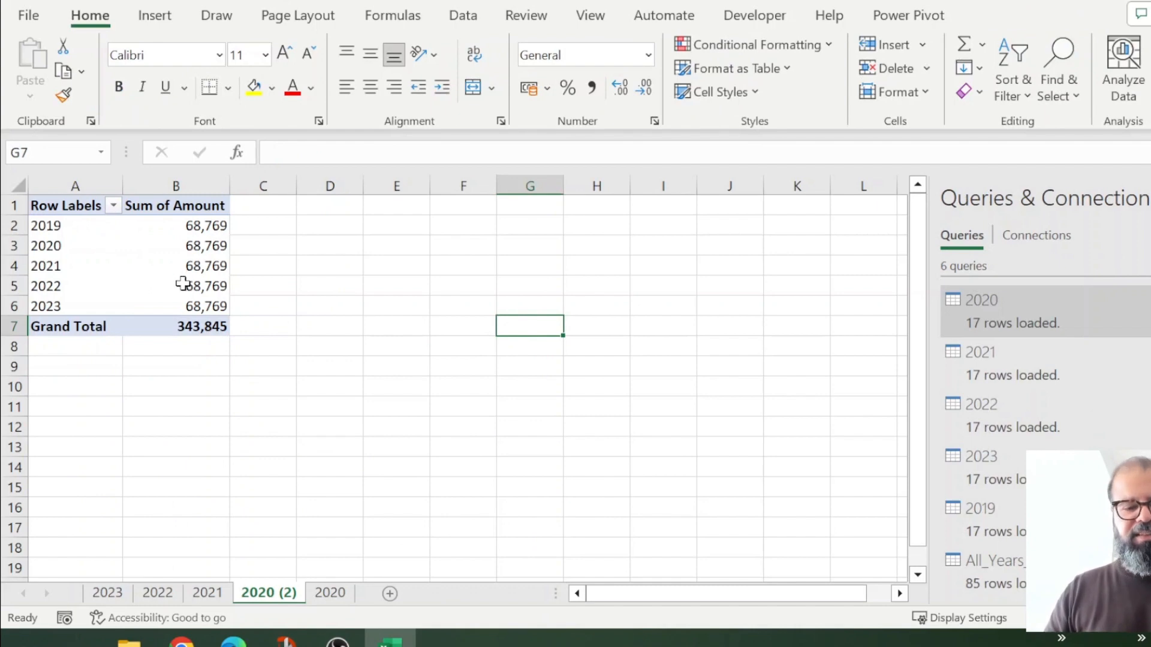
click(288, 323)
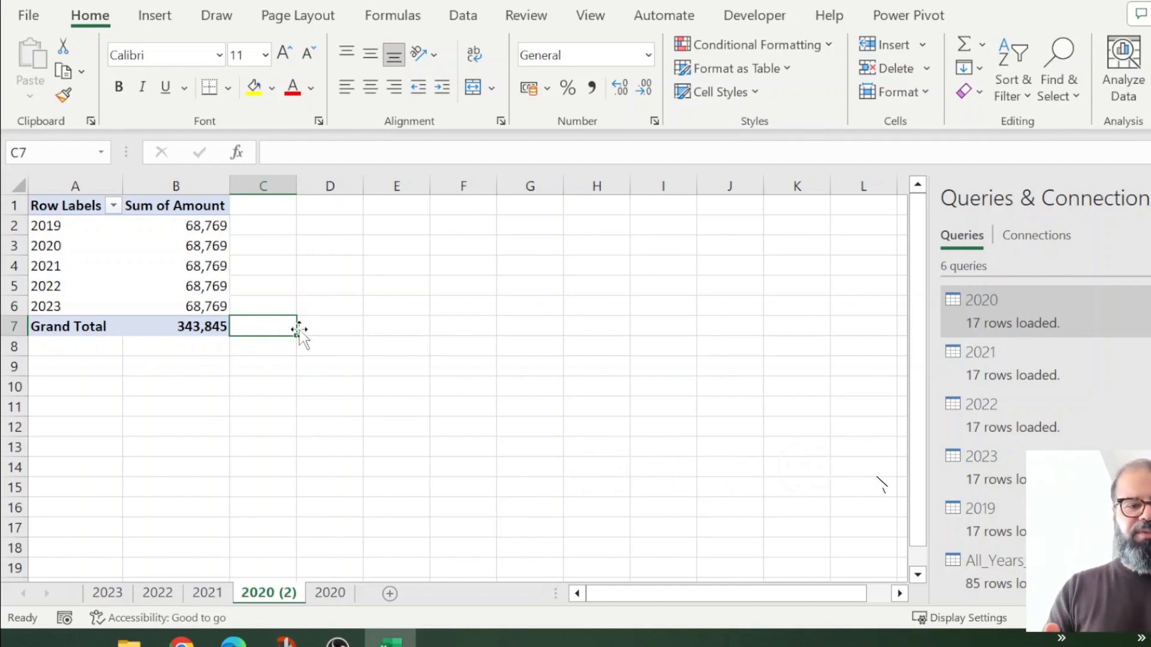
Step: Add Product ID to the PivotTable rows under Year, listing products 234–250 per year
click(167, 309)
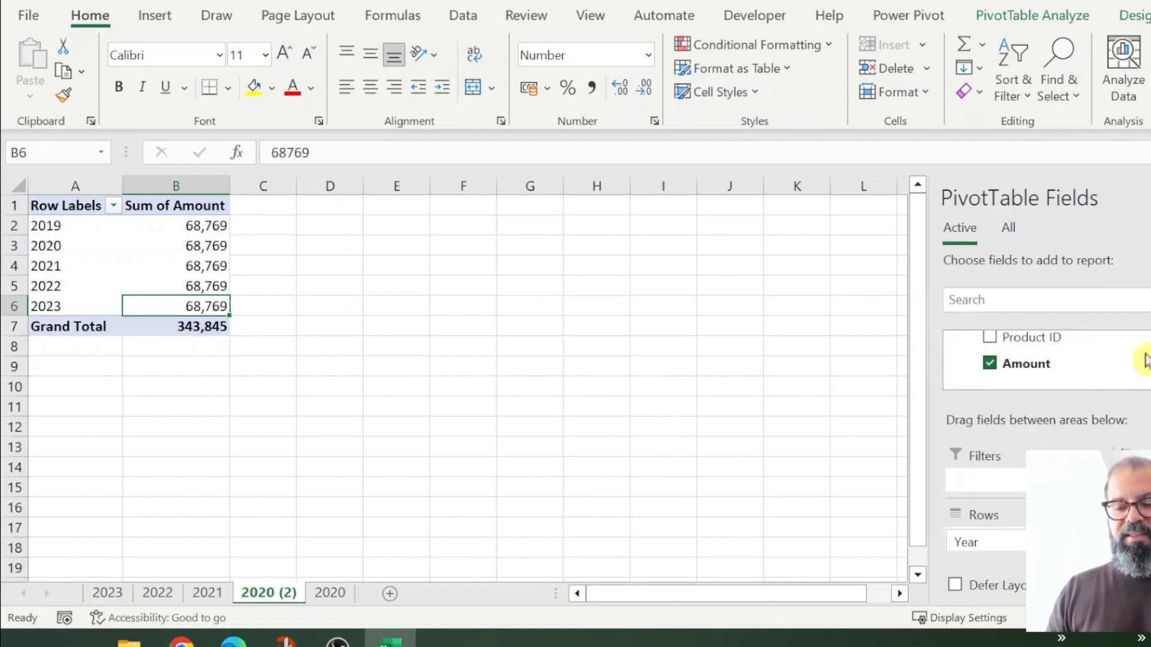
drag(1133, 339, 1115, 396)
drag(1013, 551, 987, 543)
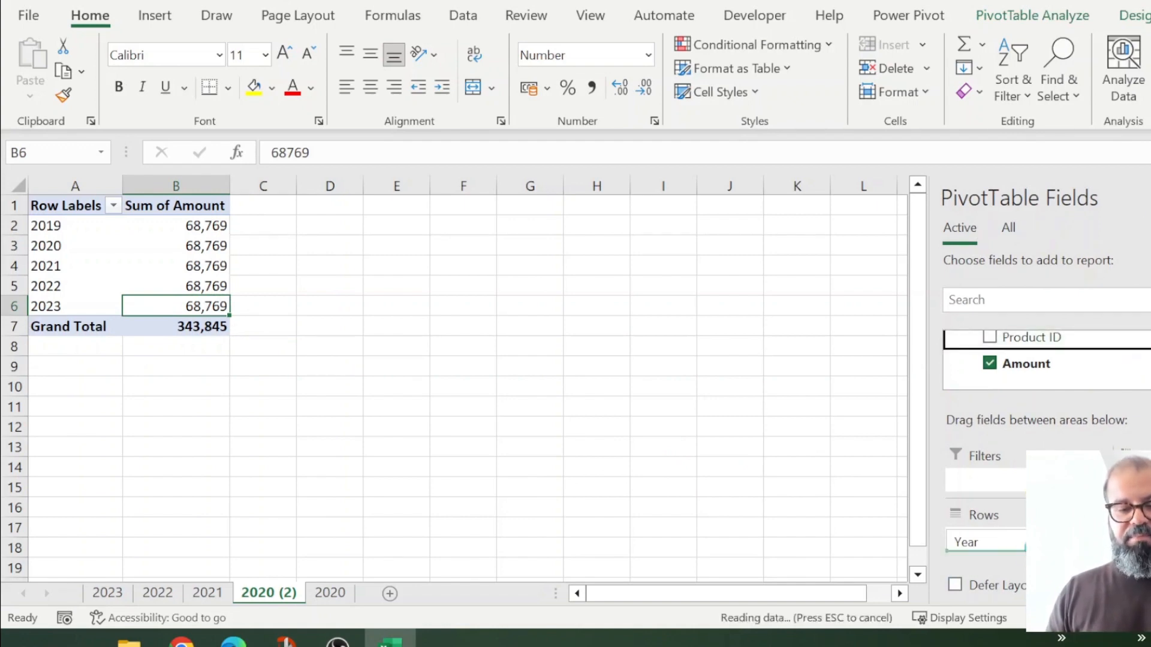
scroll(106, 292, down, 6)
scroll(106, 292, down, 20)
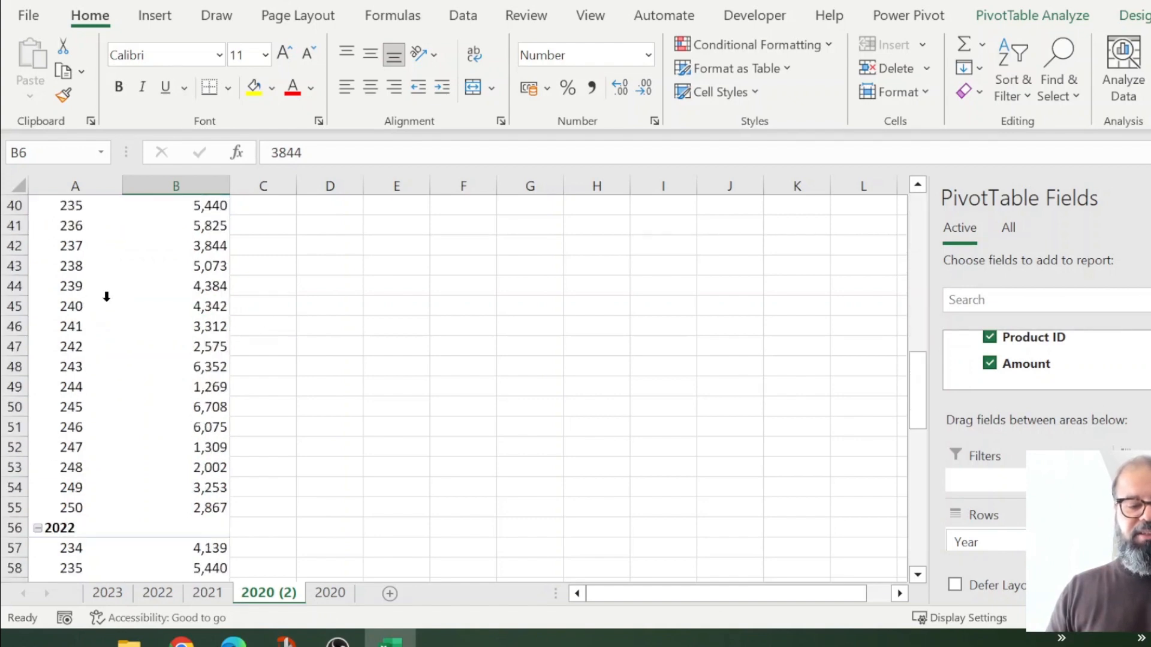
scroll(106, 303, up, 12)
scroll(115, 307, up, 8)
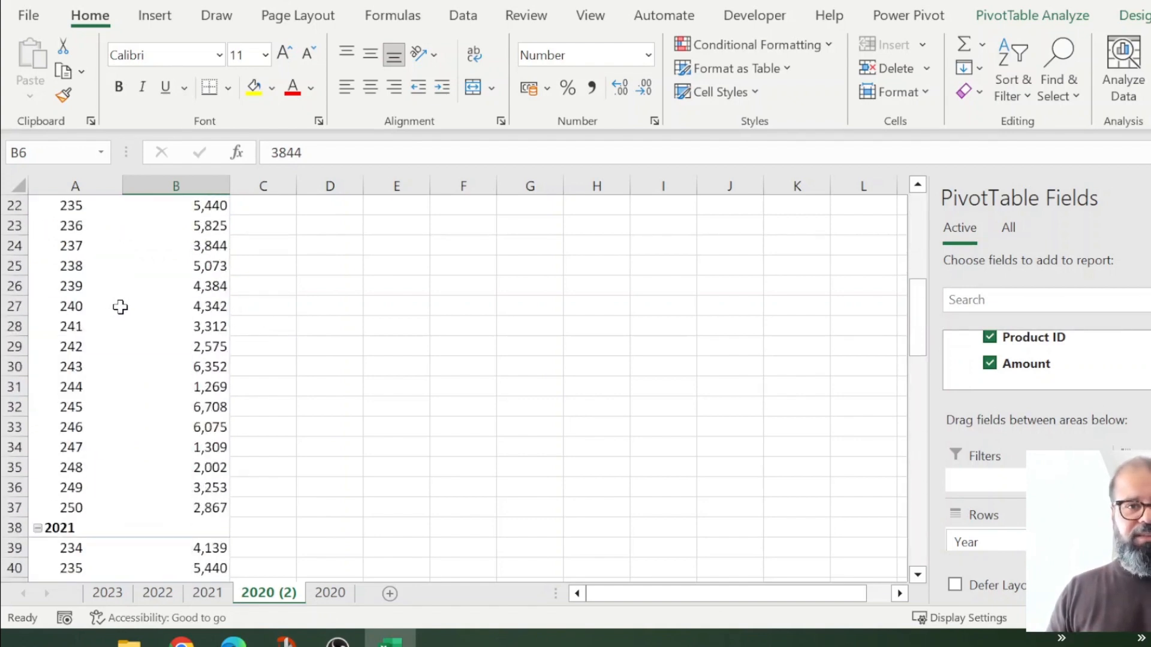
scroll(137, 309, up, 2)
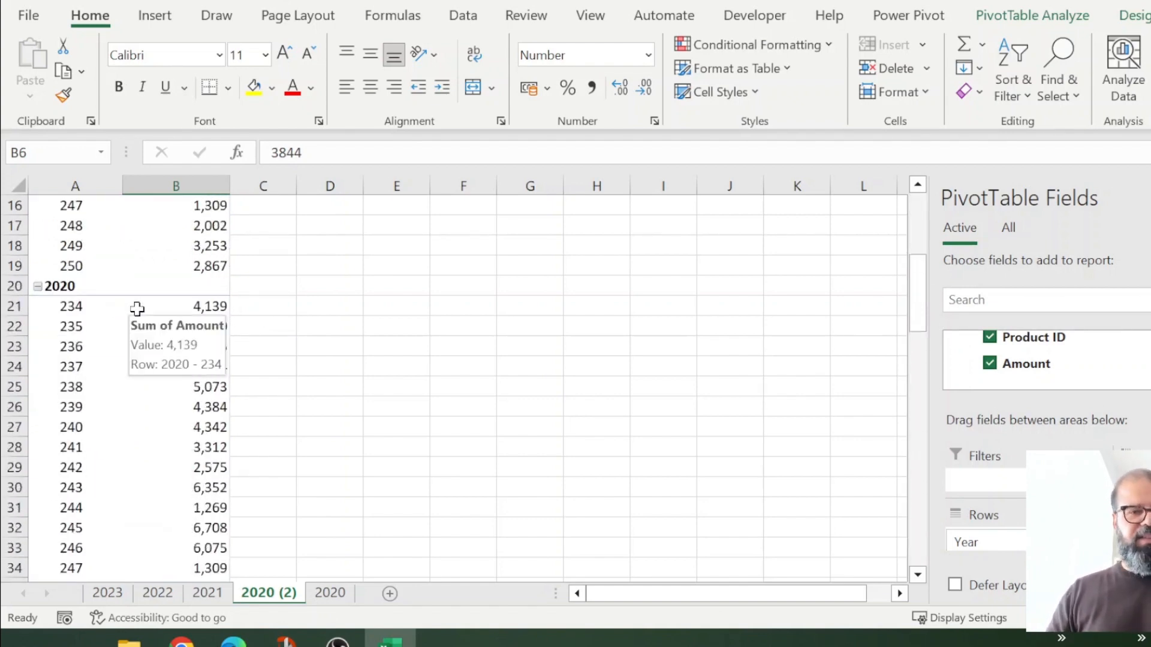